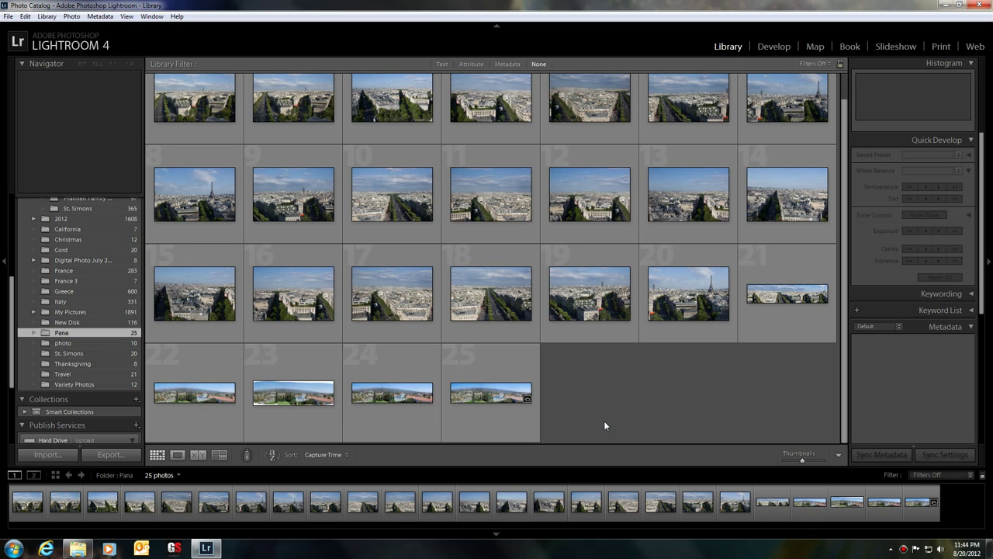
View Santa Barbara1.jpg large, then step through Santa Barbara2.jpg and Santa Barbara3.jpg.
{"action": "double_click", "coordinate": [293, 395]}
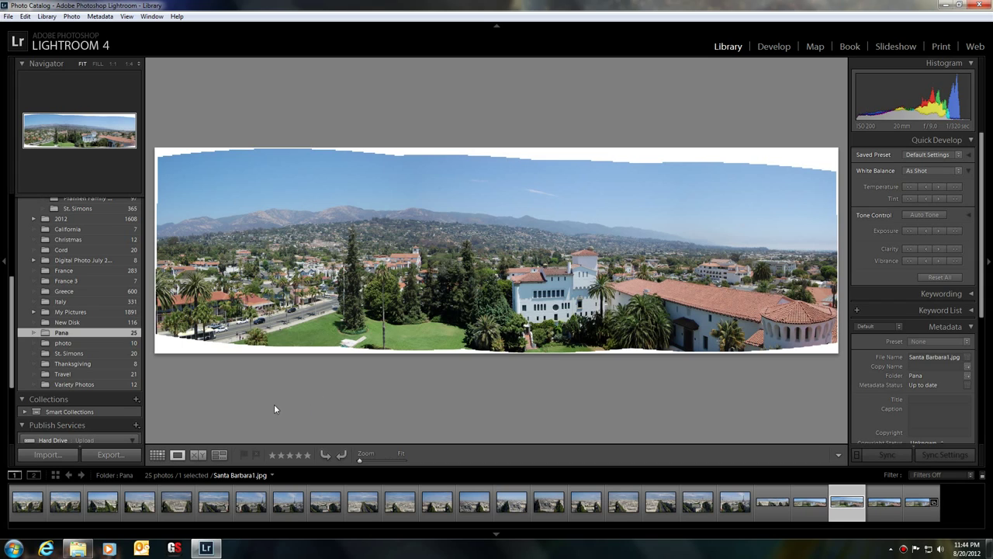
{"action": "left_click", "coordinate": [156, 455]}
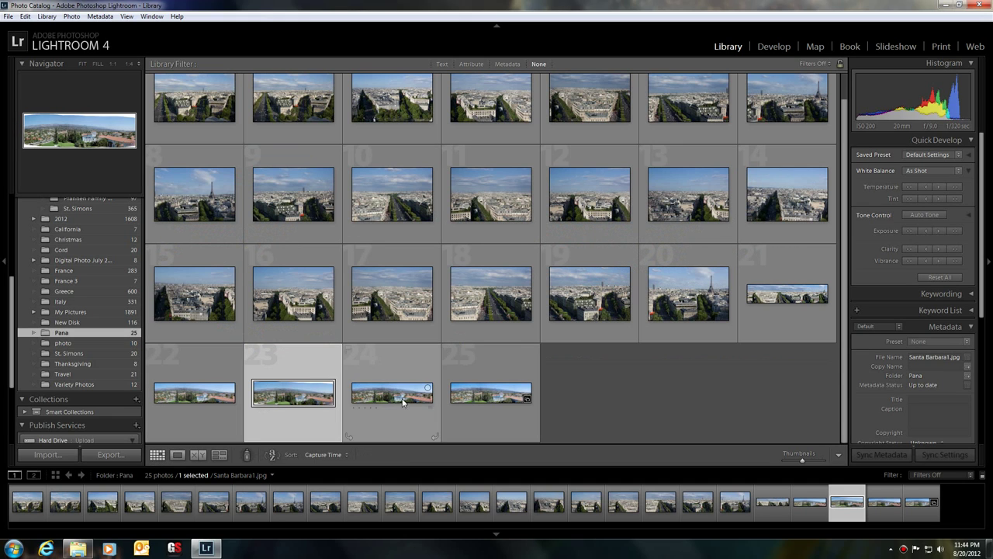
{"action": "double_click", "coordinate": [326, 388]}
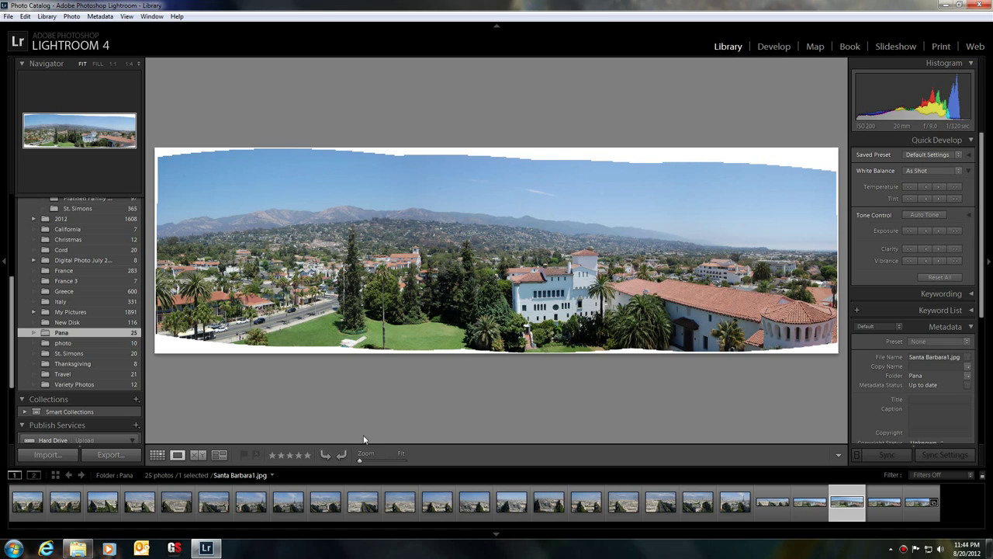
{"action": "key", "text": "Right"}
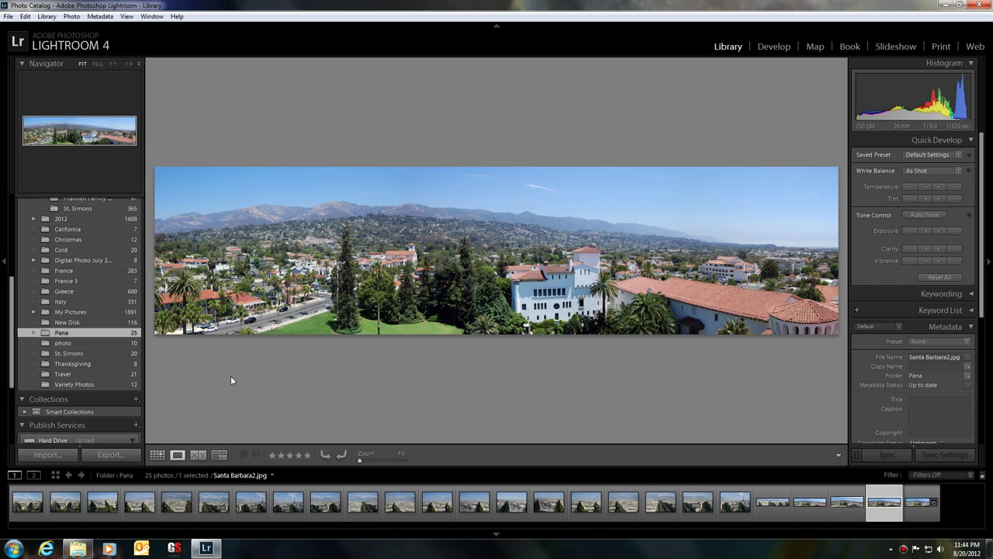
{"action": "key", "text": "Right"}
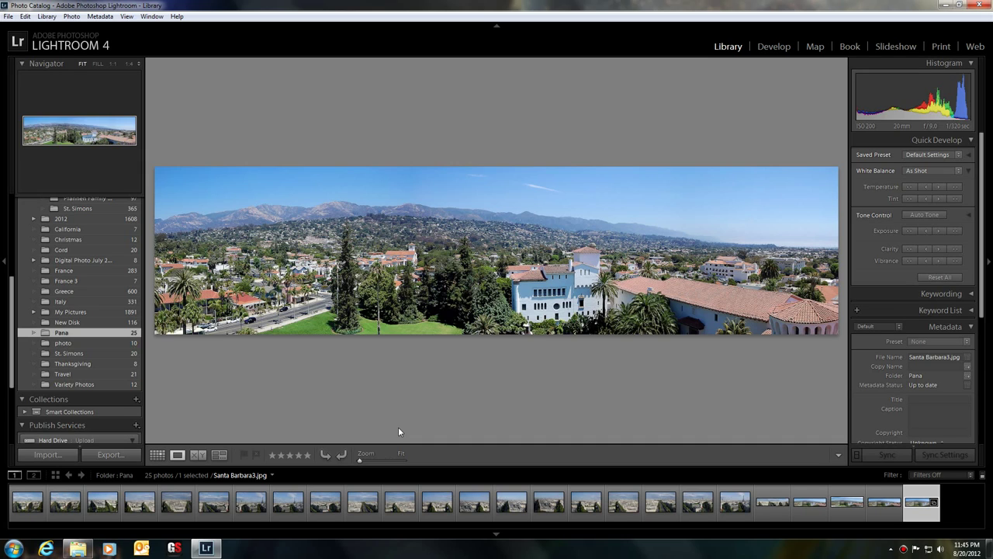
Return to the thumbnail grid, clear the photo selection and scroll to the top.
{"action": "left_click", "coordinate": [156, 454]}
{"action": "left_click", "coordinate": [595, 382]}
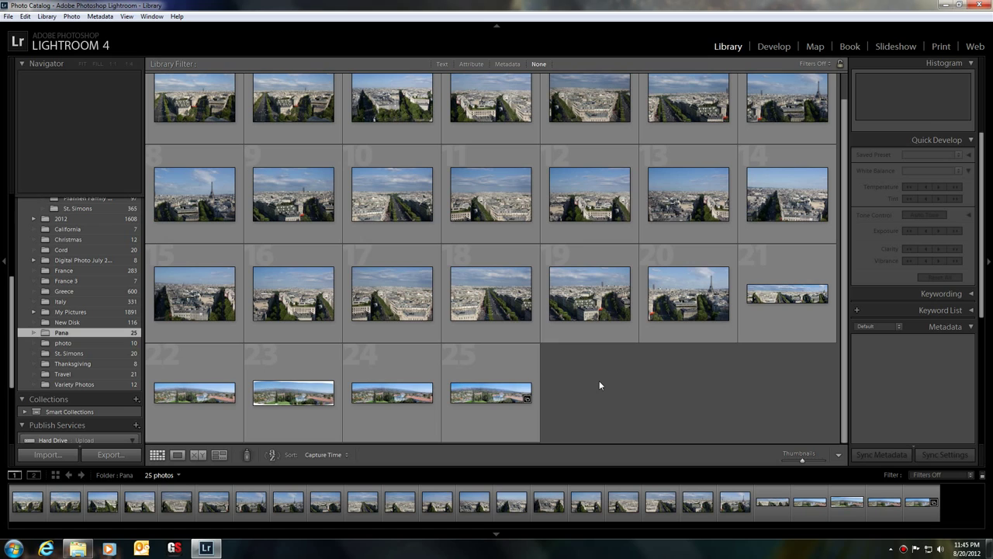
{"action": "scroll", "coordinate": [599, 385], "scroll_direction": "up", "scroll_amount": 2}
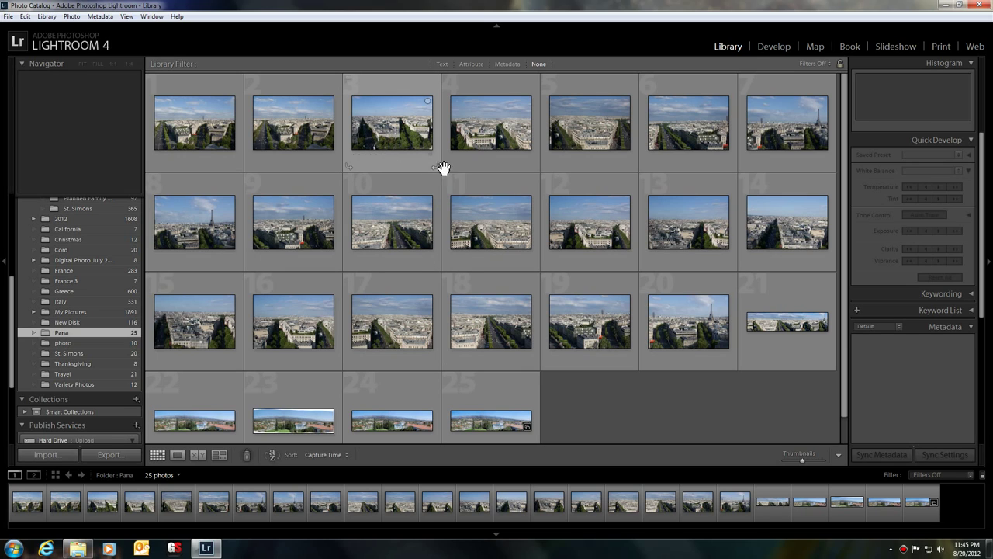
Show DSC_0252.NEF large and compare it with DSC_0253.NEF and DSC_0254.NEF.
{"action": "double_click", "coordinate": [492, 136]}
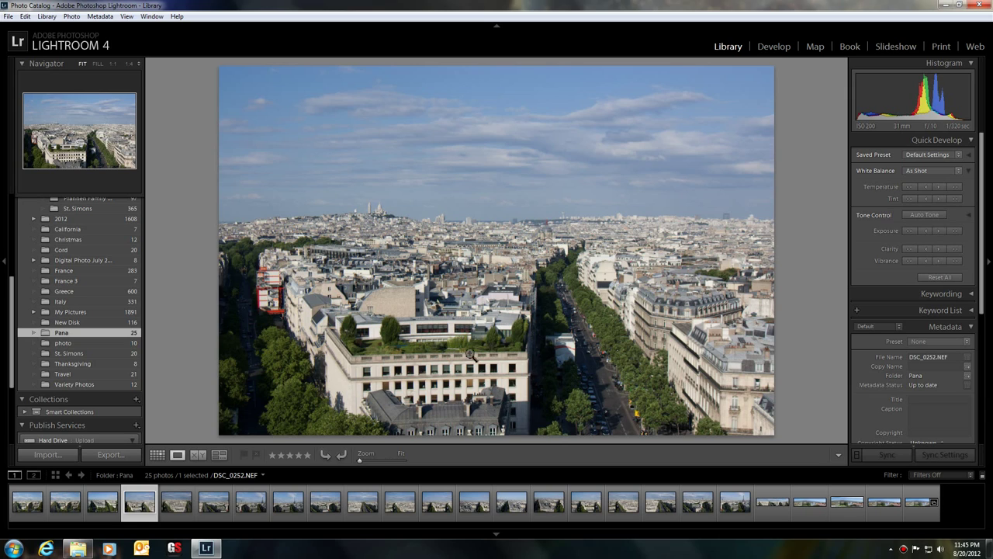
{"action": "left_click", "coordinate": [178, 503]}
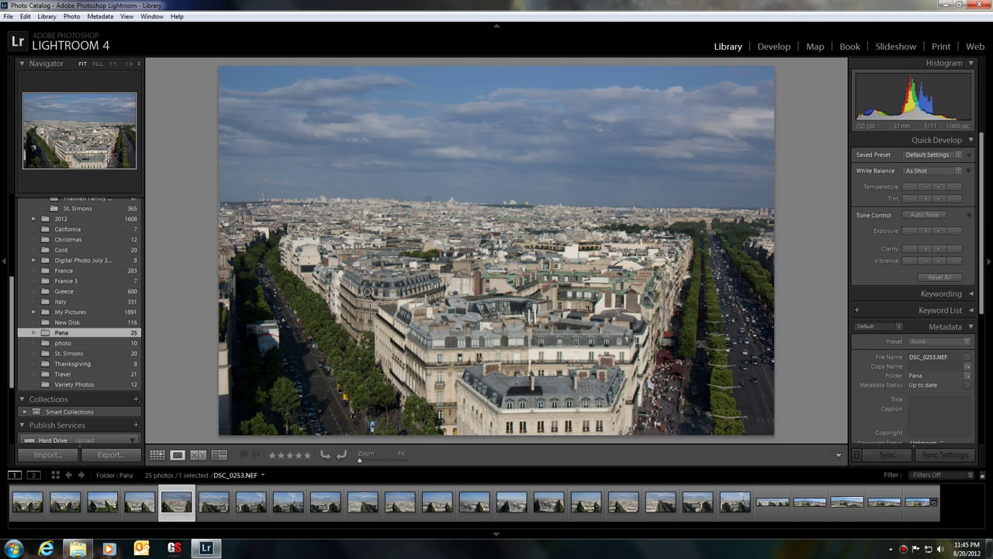
{"action": "left_click", "coordinate": [146, 503]}
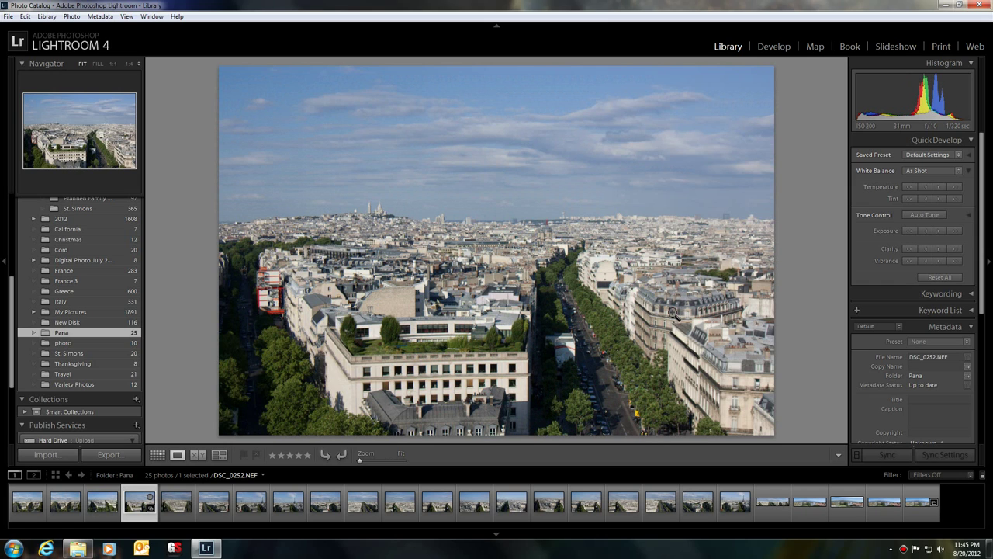
{"action": "left_click", "coordinate": [178, 508]}
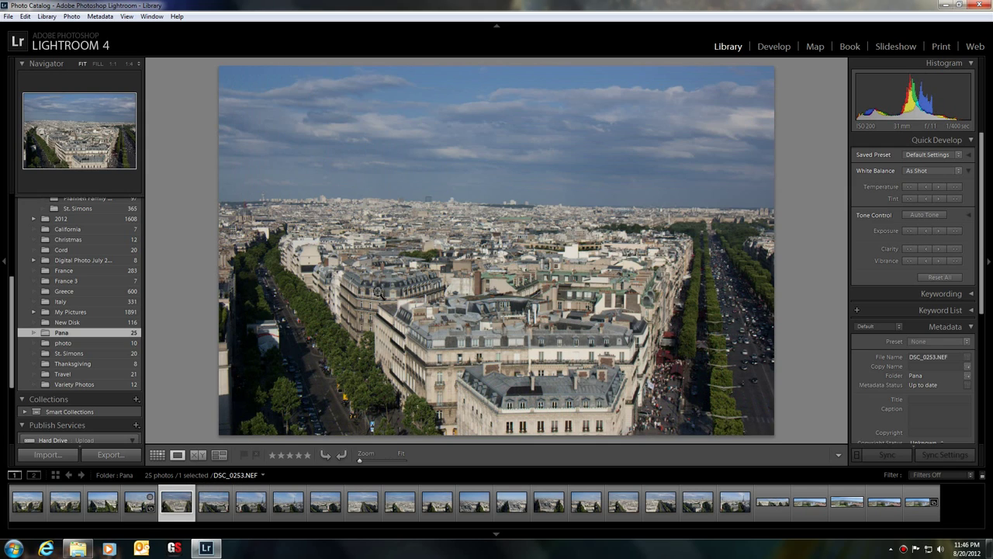
{"action": "key", "text": "Right"}
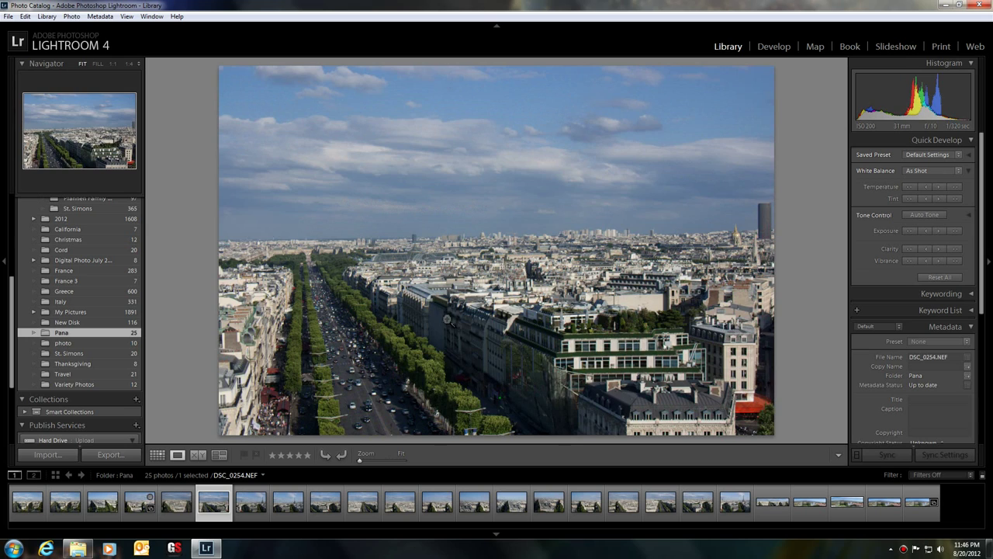
{"action": "key", "text": "Left"}
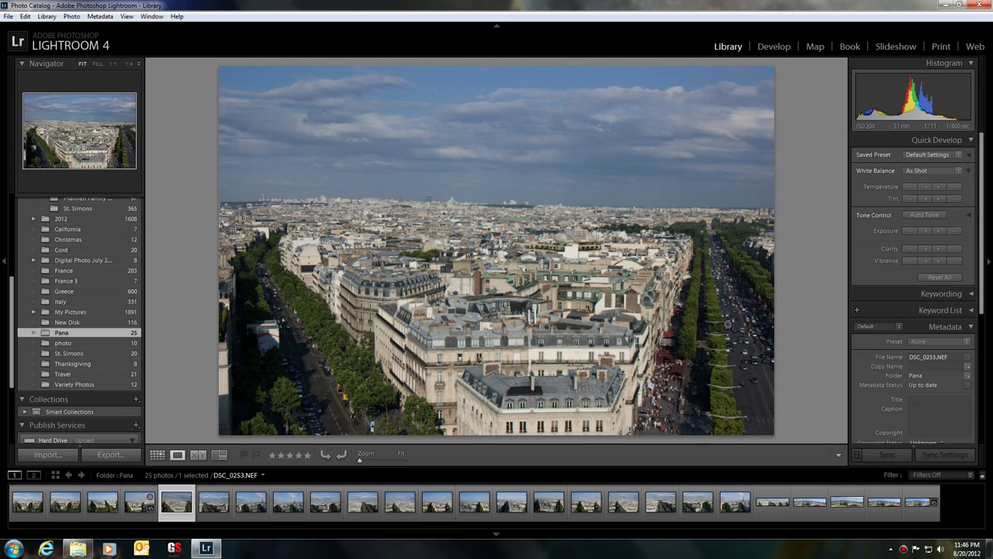
{"action": "key", "text": "Left"}
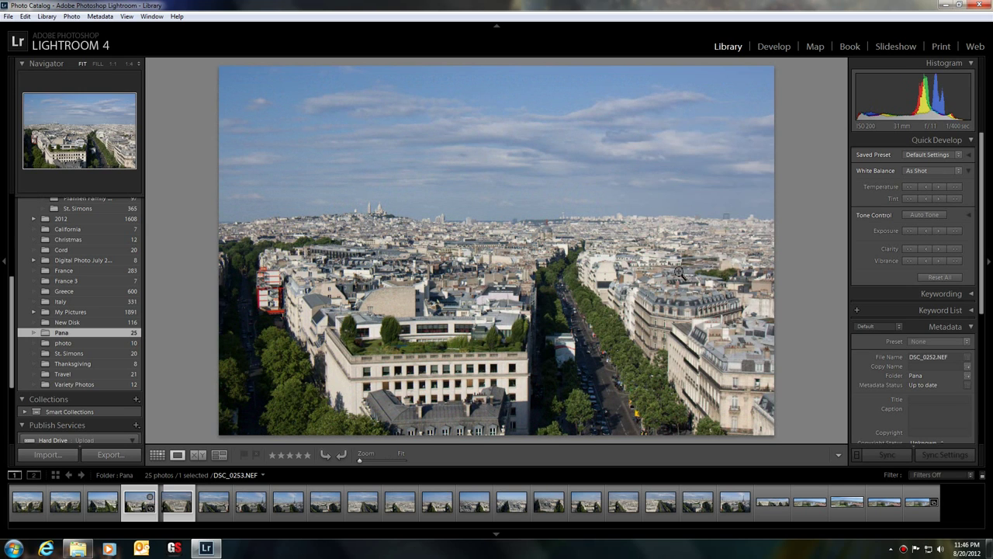
Step forward to the Eiffel Tower frame DSC_0255.NEF and back to DSC_0252.NEF.
{"action": "key", "text": "Right"}
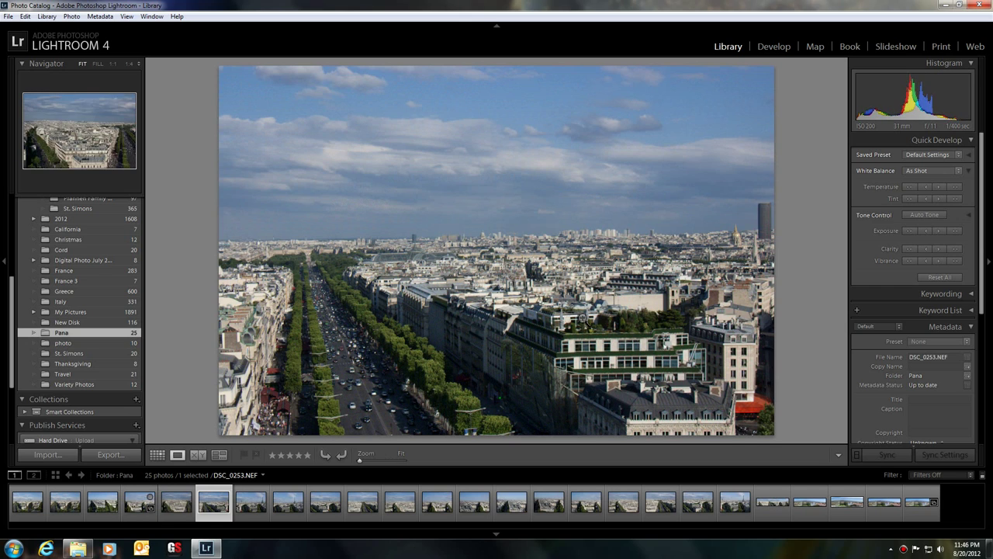
{"action": "key", "text": "Right"}
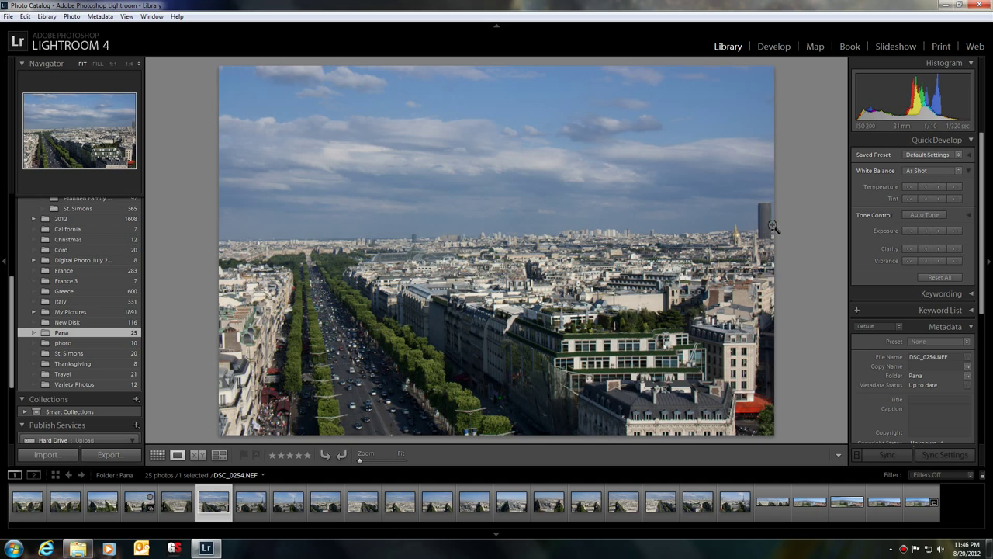
{"action": "key", "text": "Right"}
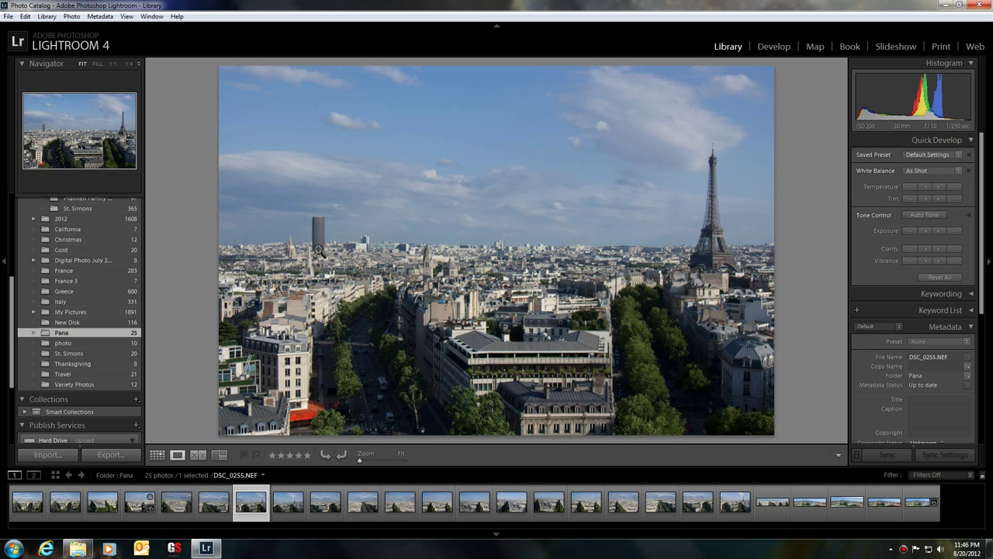
{"action": "key", "text": "Left"}
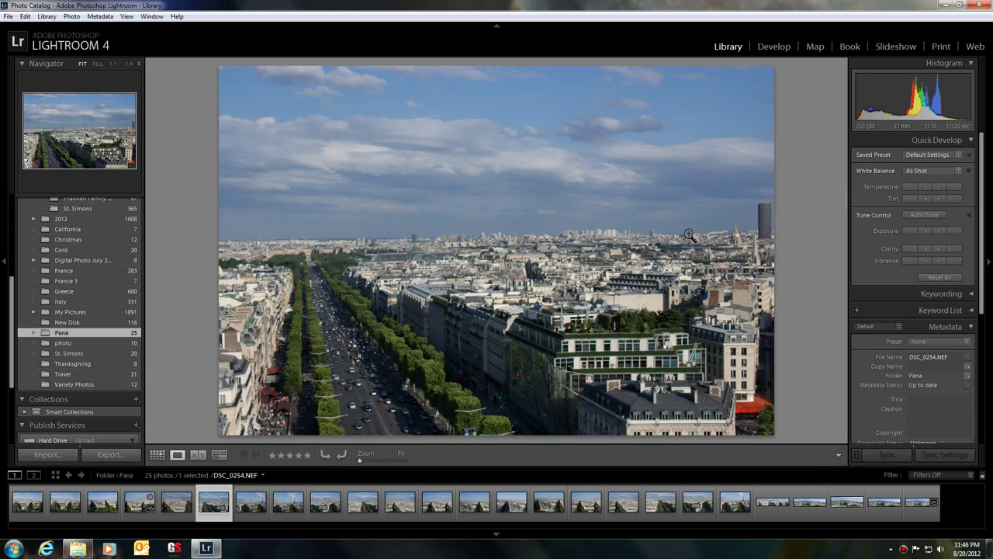
{"action": "key", "text": "Left"}
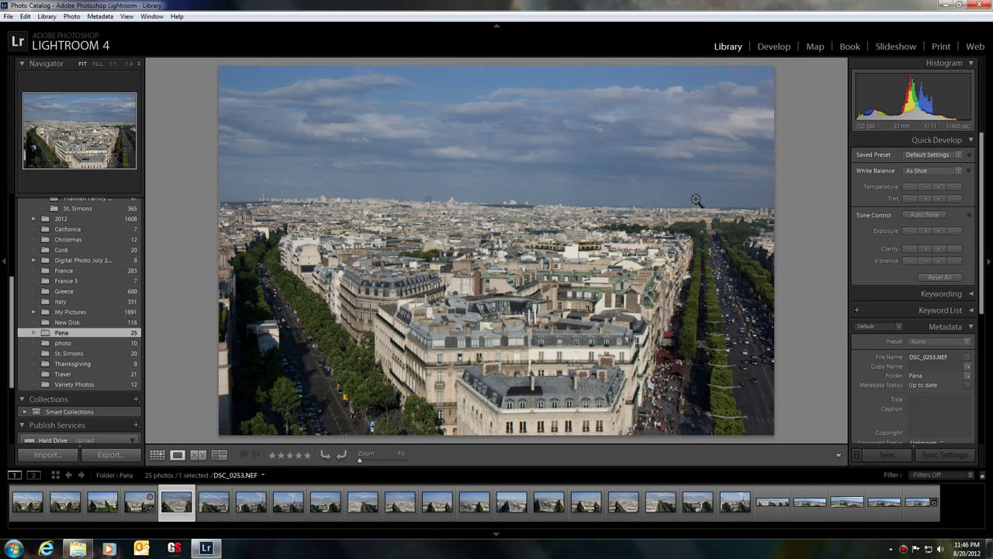
{"action": "key", "text": "Left"}
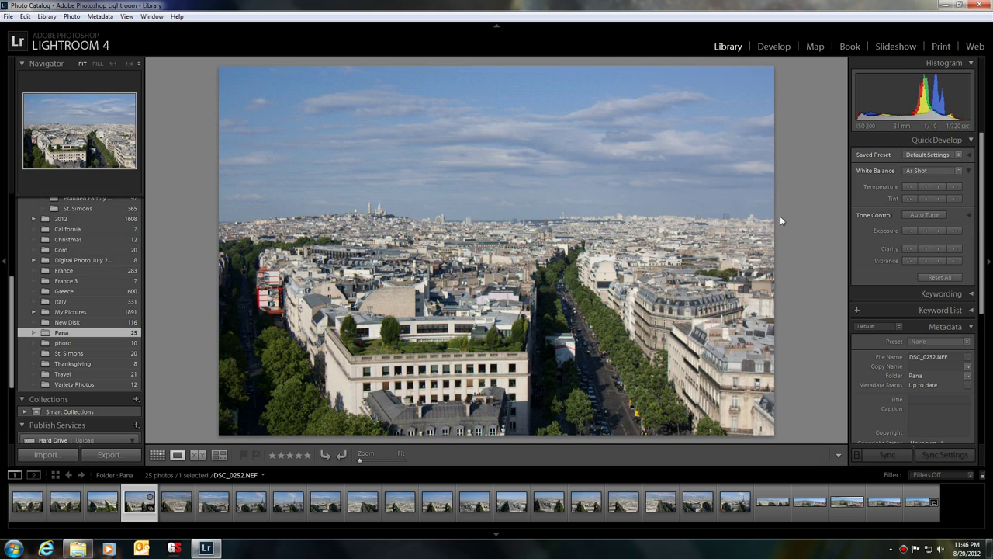
Step back to DSC_0251.NEF, then show the Santa Barbara1.jpg panorama from the filmstrip.
{"action": "key", "text": "Left"}
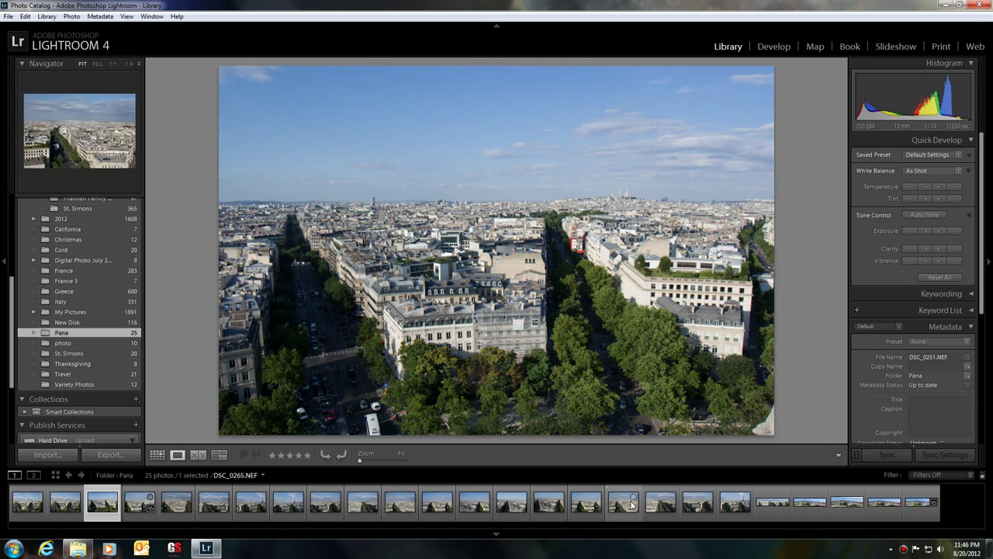
{"action": "left_click", "coordinate": [846, 506]}
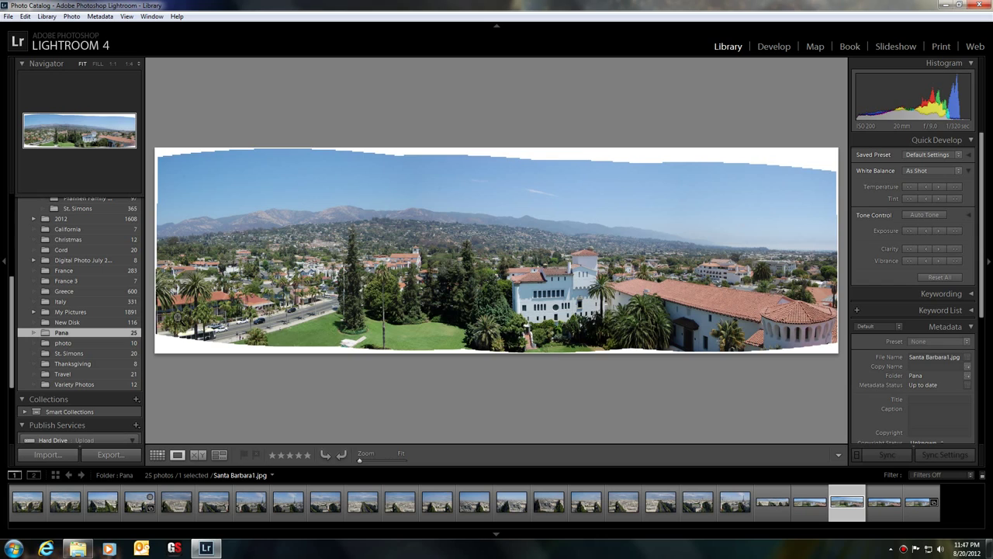
{"action": "key", "text": "Right"}
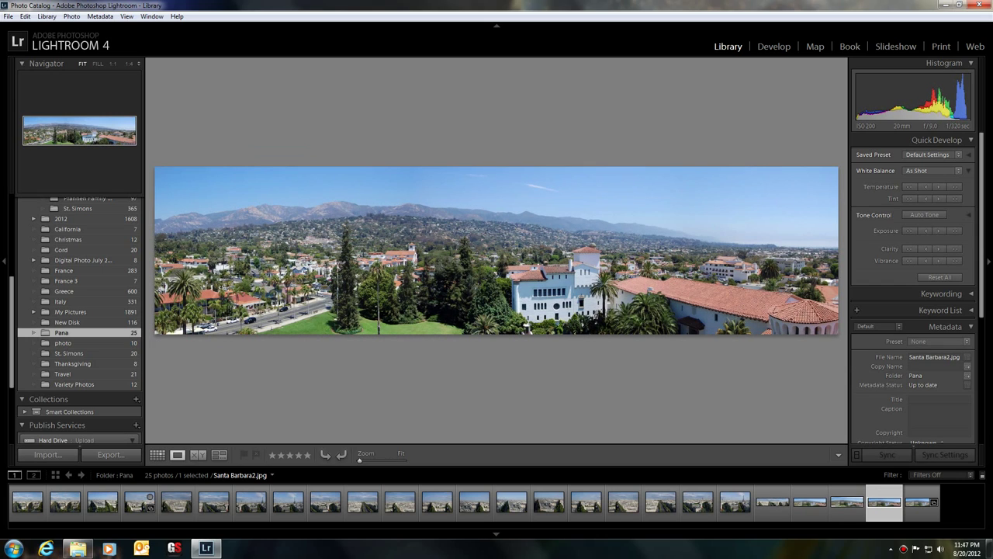
{"action": "key", "text": "Left"}
{"action": "key", "text": "Right"}
{"action": "key", "text": "Left"}
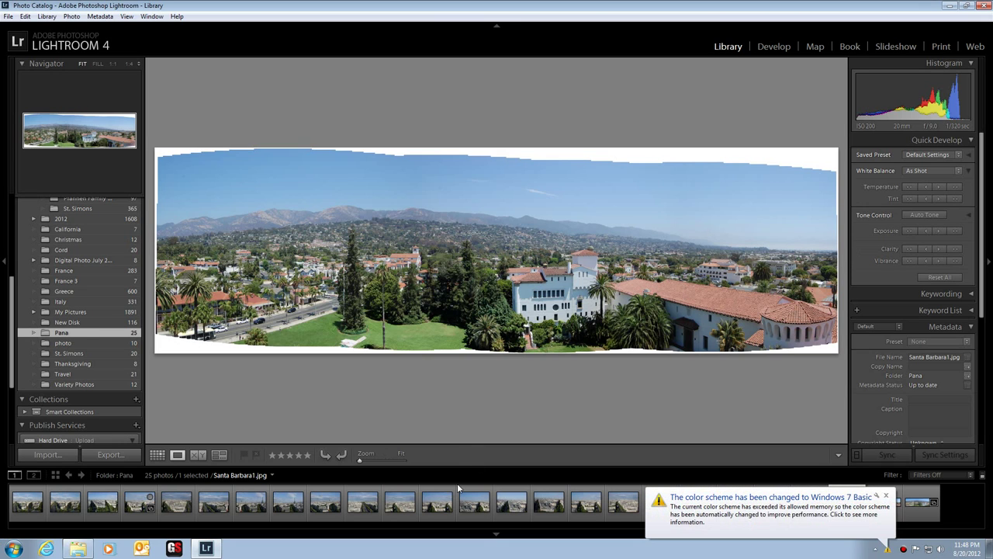
Show DSC_0262.NEF, dismiss the colour-scheme notification, then display Santa Barbara2.jpg large.
{"action": "left_click", "coordinate": [525, 504]}
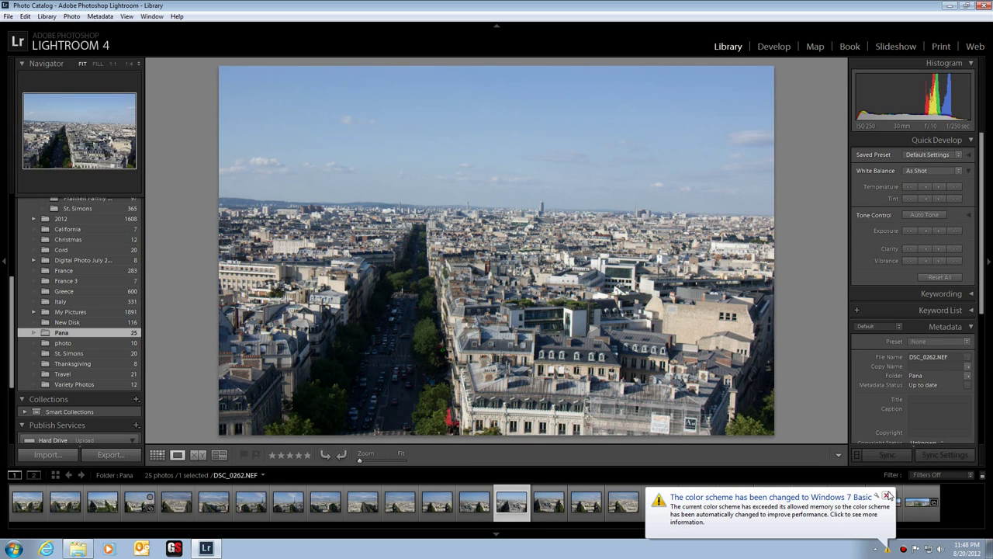
{"action": "left_click", "coordinate": [887, 495]}
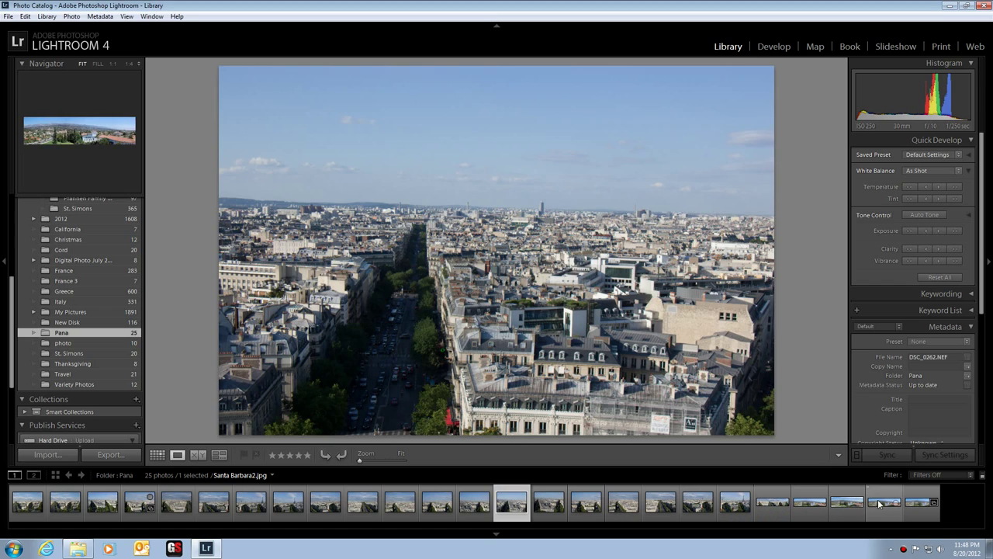
{"action": "left_click", "coordinate": [882, 503]}
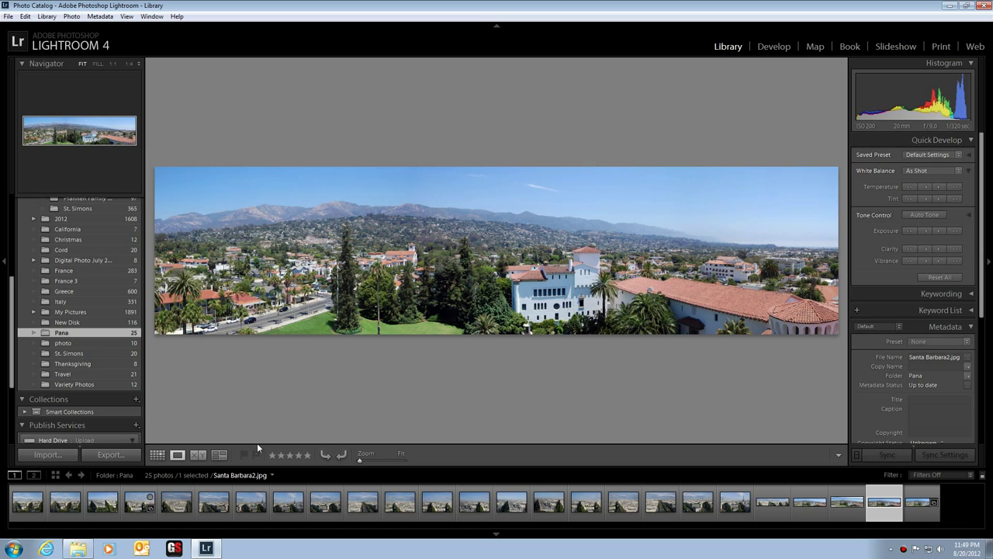
Switch to Grid view and scroll to the top row of the Pana folder's thumbnails.
{"action": "left_click", "coordinate": [158, 455]}
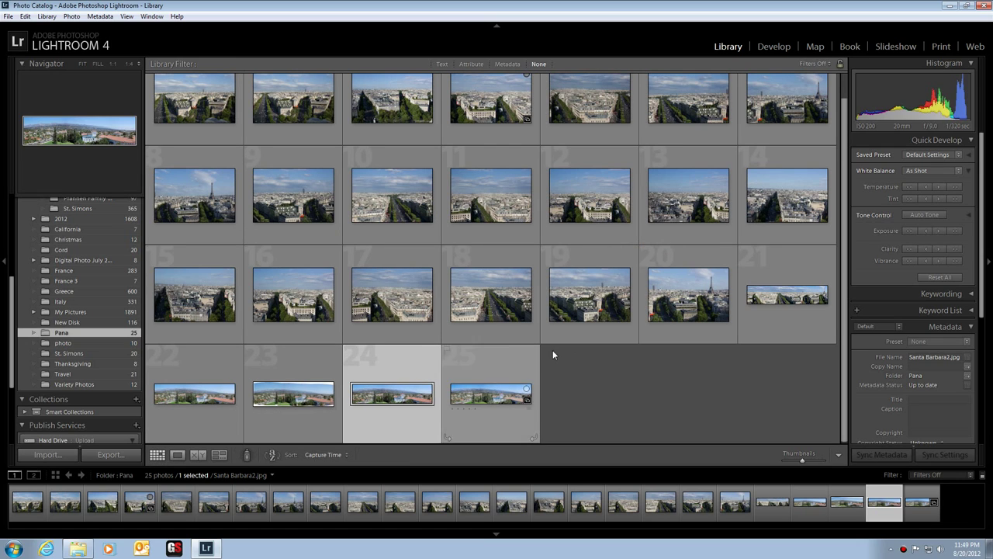
{"action": "scroll", "coordinate": [628, 373], "scroll_direction": "up", "scroll_amount": 1}
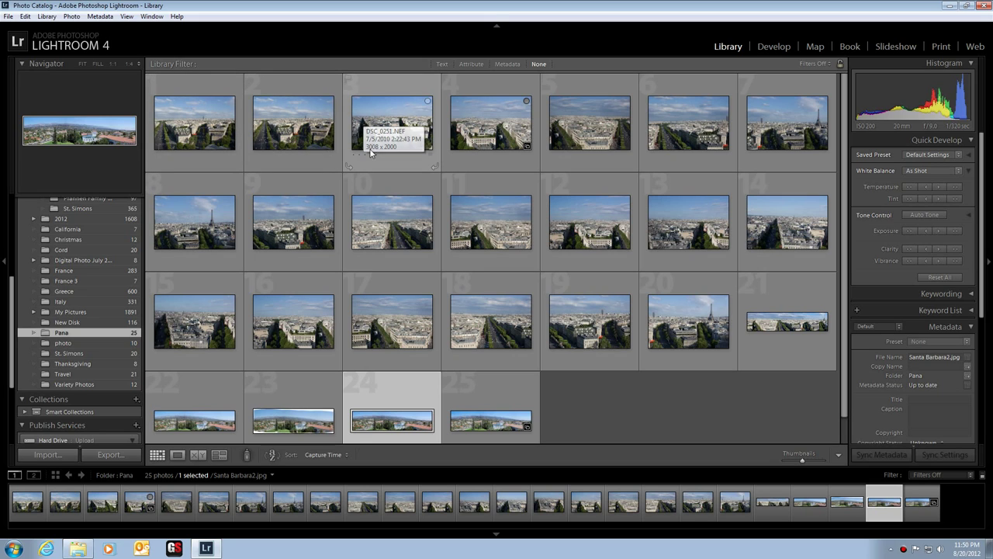
{"action": "left_click", "coordinate": [315, 427]}
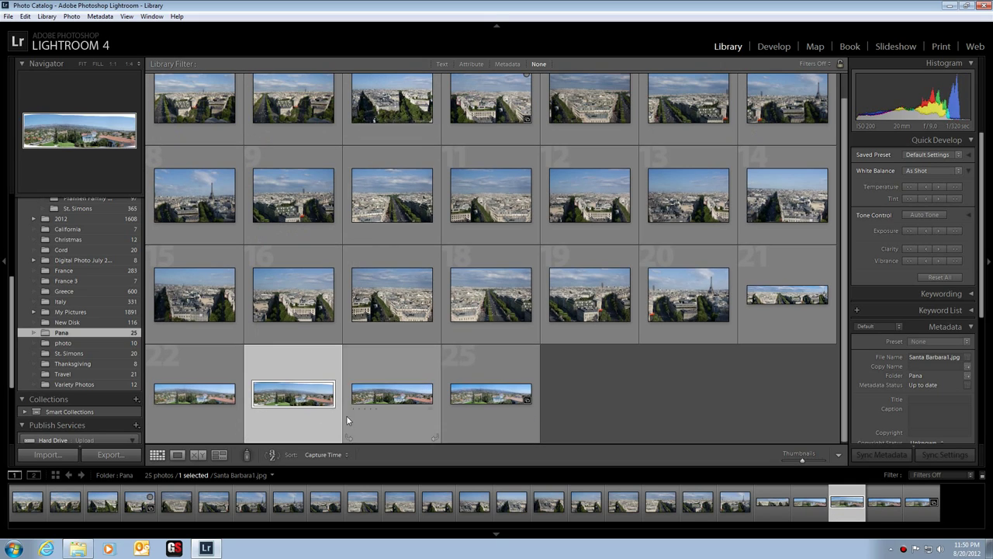
{"action": "double_click", "coordinate": [315, 399]}
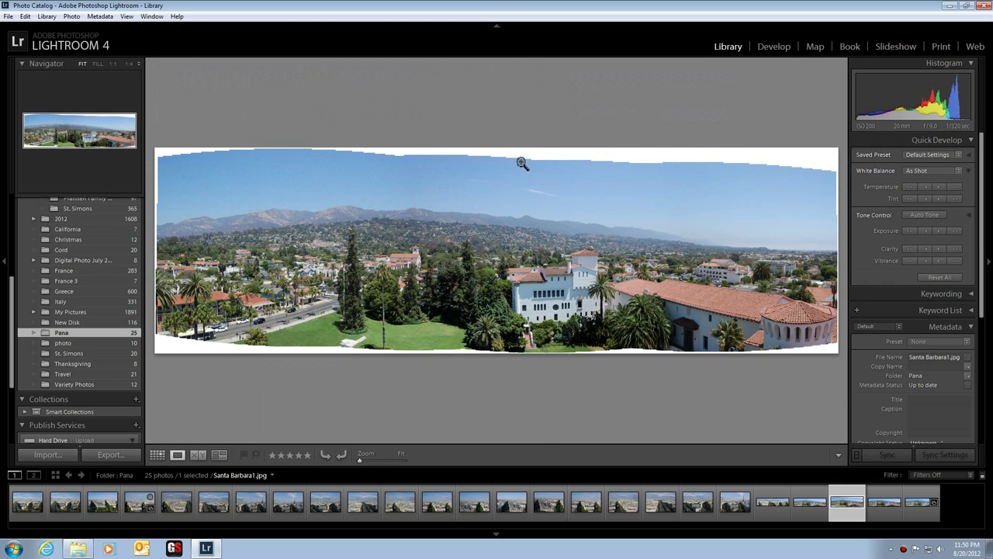
{"action": "left_click", "coordinate": [158, 455]}
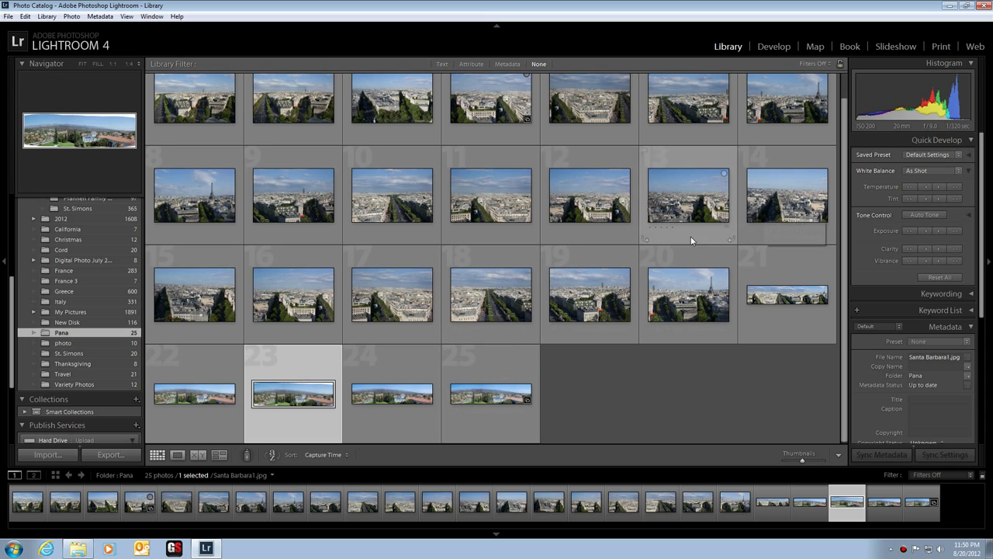
{"action": "left_click", "coordinate": [293, 312]}
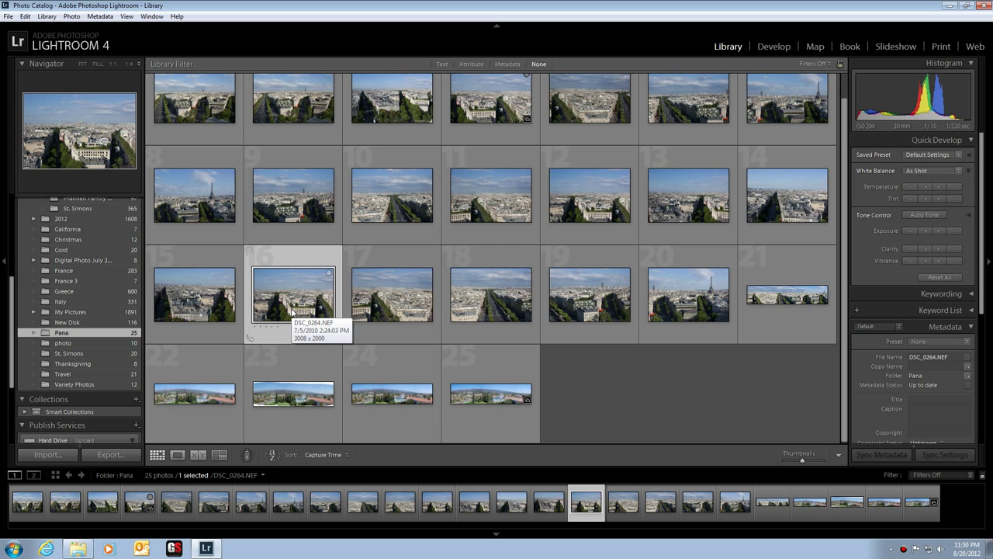
Extend the selection from DSC_0264.NEF across thumbnails 16 through 20.
{"action": "left_click", "coordinate": [393, 308], "text": "shift"}
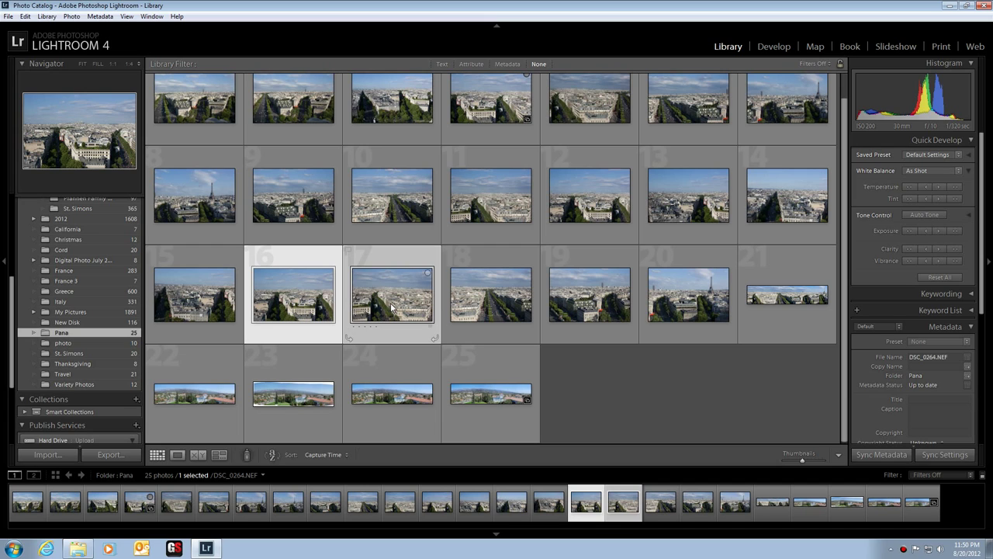
{"action": "key", "text": "shift+Right"}
{"action": "key", "text": "shift+Right"}
{"action": "key", "text": "shift+Right"}
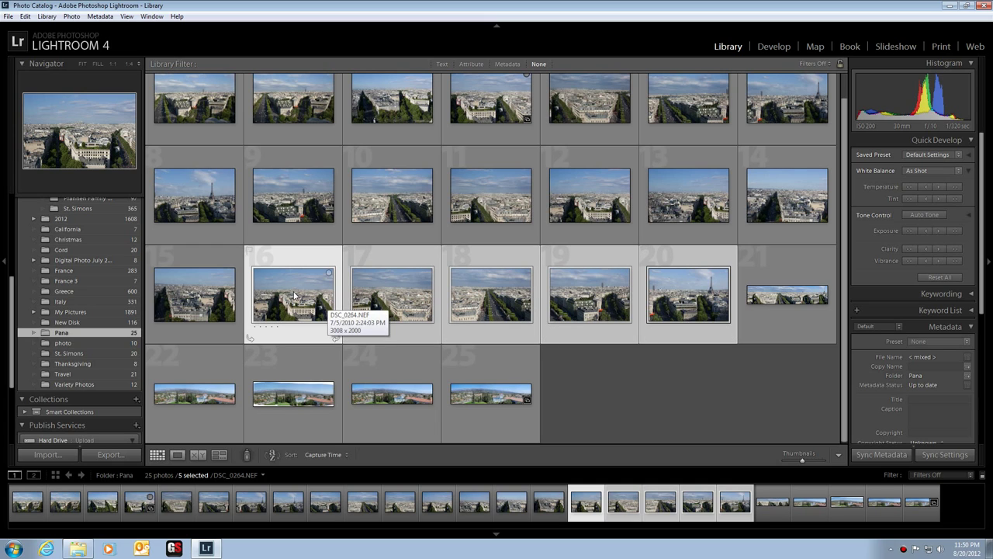
{"action": "scroll", "coordinate": [286, 296], "scroll_direction": "down", "scroll_amount": 1}
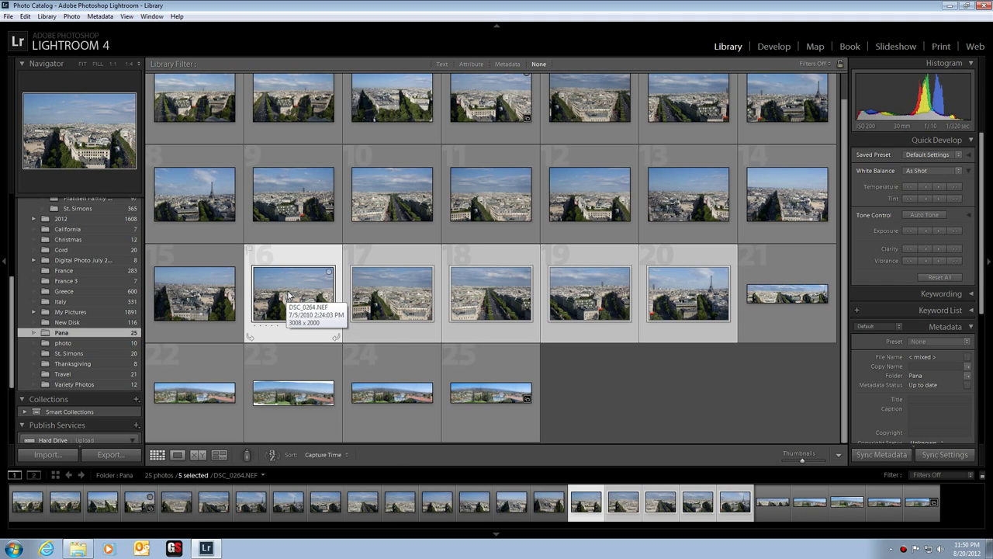
Open the five selected frames via Edit In > Edit in Adobe Photoshop CS6.
{"action": "right_click", "coordinate": [285, 289]}
{"action": "mouse_move", "coordinate": [311, 311]}
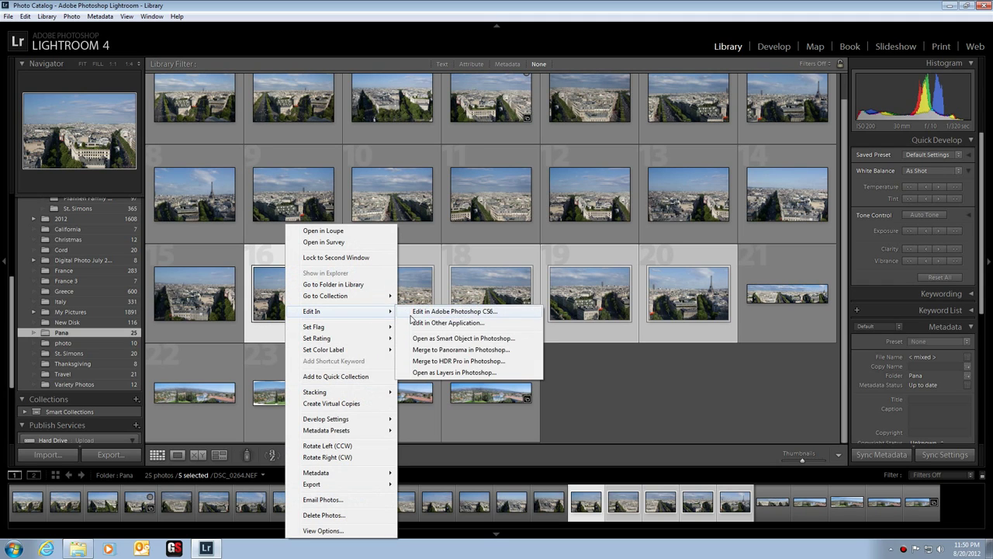
{"action": "left_click", "coordinate": [431, 312]}
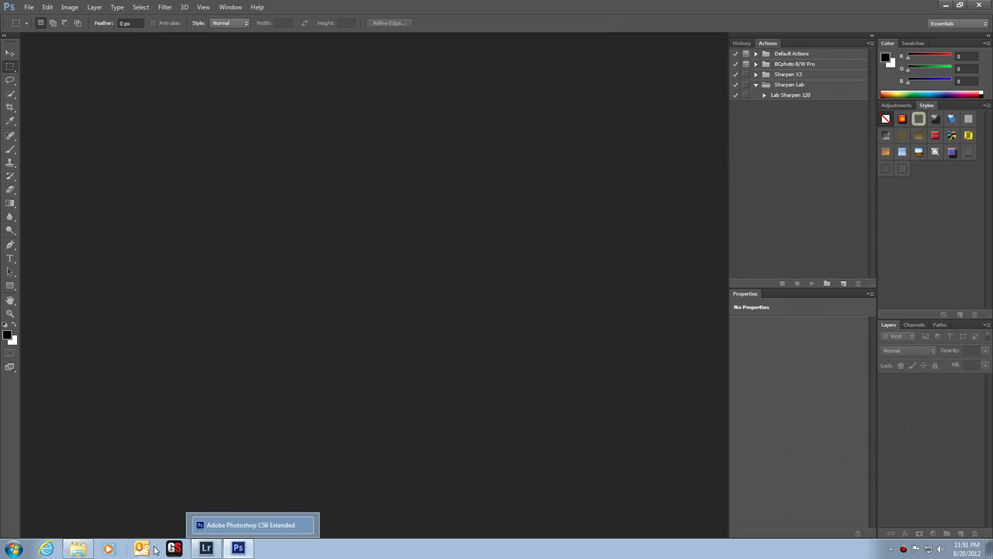
Switch to Photoshop and browse the menus to File > Automate > Photomerge.
{"action": "left_click", "coordinate": [206, 549]}
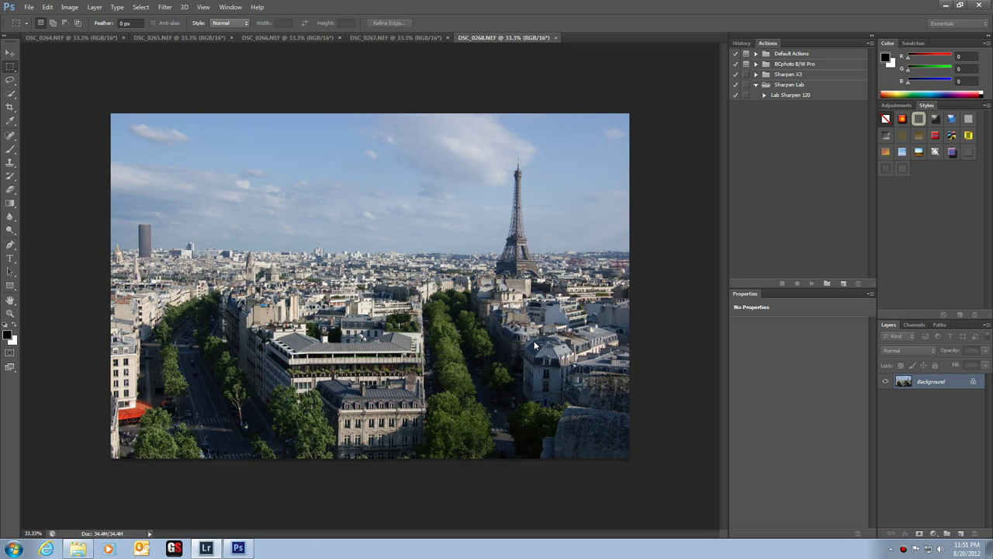
{"action": "left_click", "coordinate": [142, 8]}
{"action": "mouse_move", "coordinate": [167, 7]}
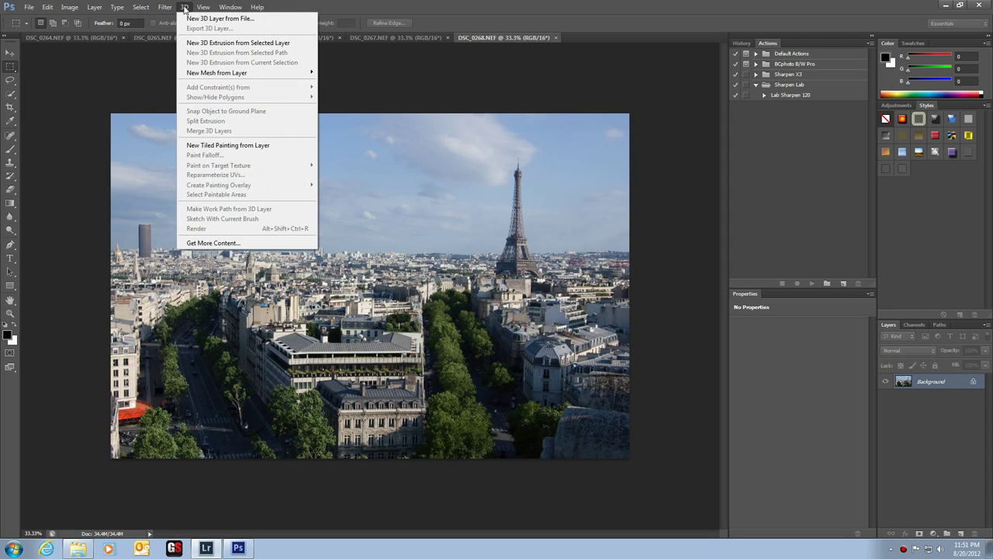
{"action": "mouse_move", "coordinate": [88, 8]}
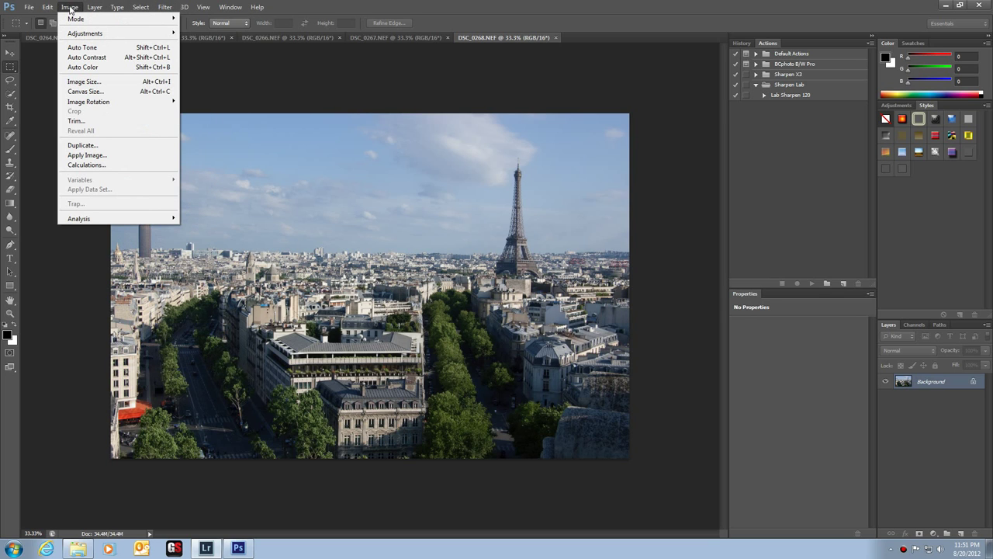
{"action": "mouse_move", "coordinate": [32, 9]}
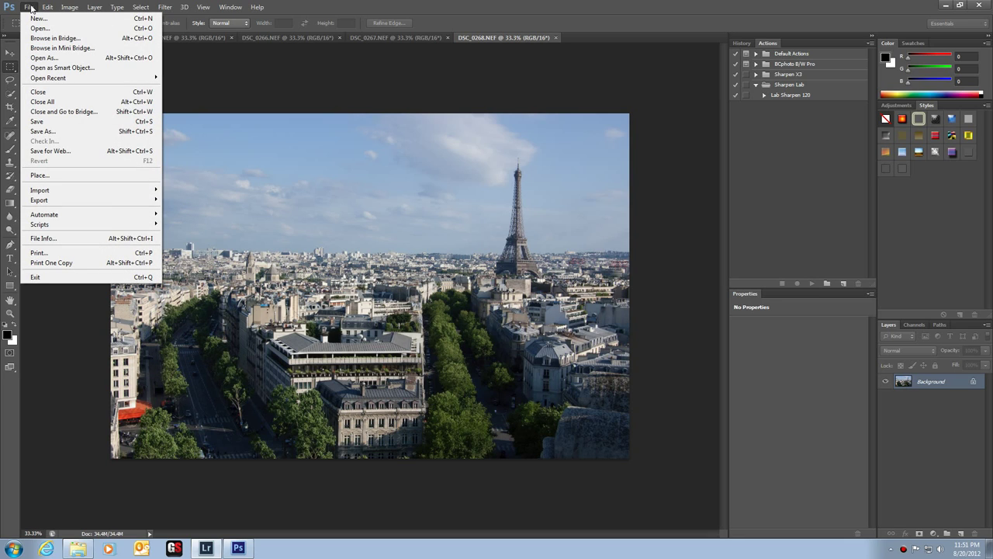
{"action": "mouse_move", "coordinate": [65, 221]}
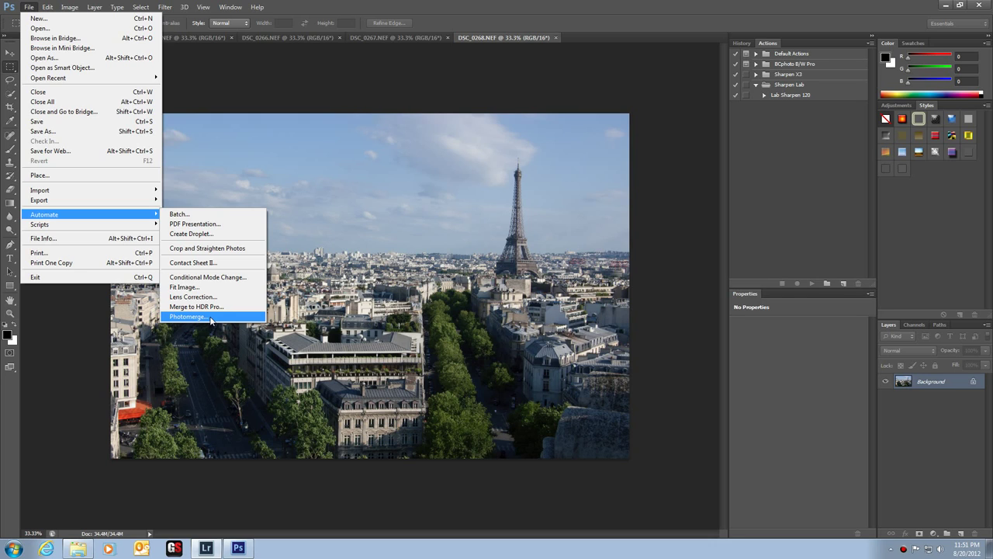
In Photomerge, browse and add DSC_0264.NEF through DSC_0268.NEF as source files.
{"action": "left_click", "coordinate": [210, 317]}
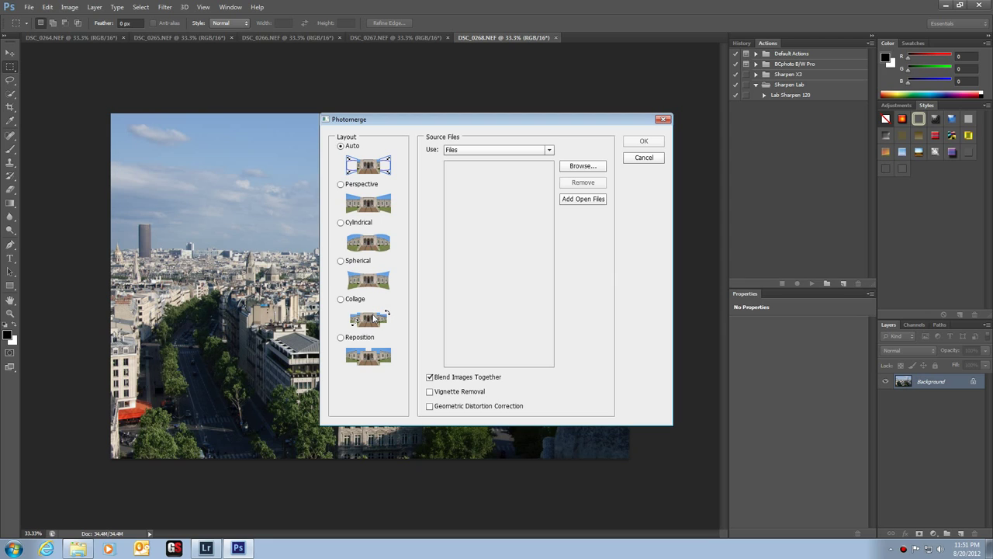
{"action": "left_click", "coordinate": [583, 166]}
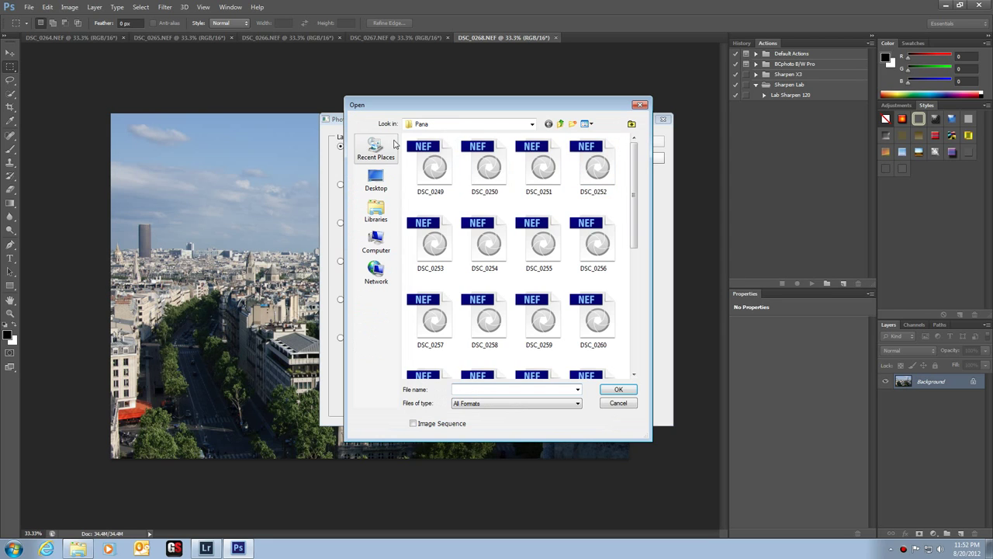
{"action": "left_click_drag", "start_coordinate": [633, 167], "coordinate": [635, 272]}
{"action": "left_click", "coordinate": [594, 156]}
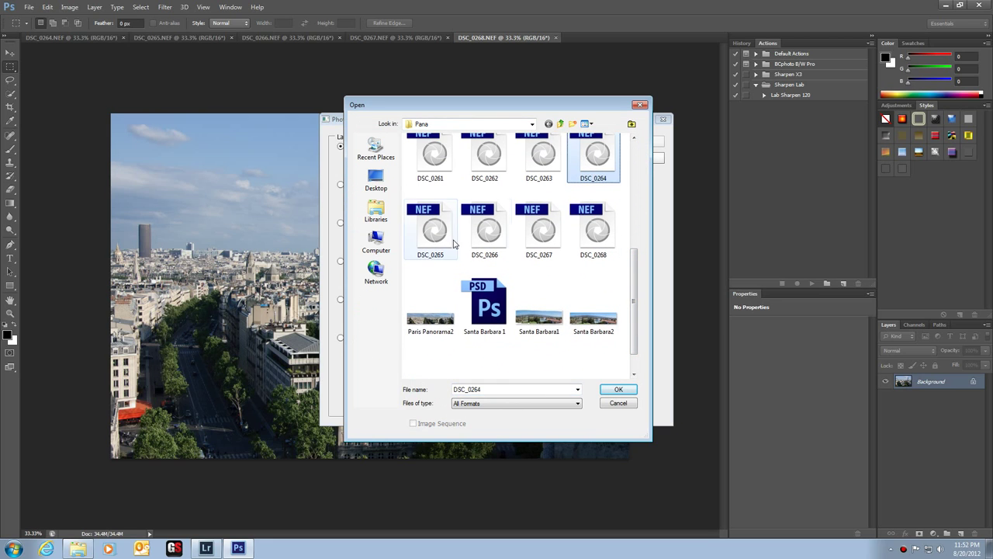
{"action": "left_click", "coordinate": [449, 242], "text": "ctrl"}
{"action": "left_click", "coordinate": [487, 233], "text": "ctrl"}
{"action": "left_click", "coordinate": [552, 237], "text": "ctrl"}
{"action": "left_click", "coordinate": [590, 235], "text": "ctrl"}
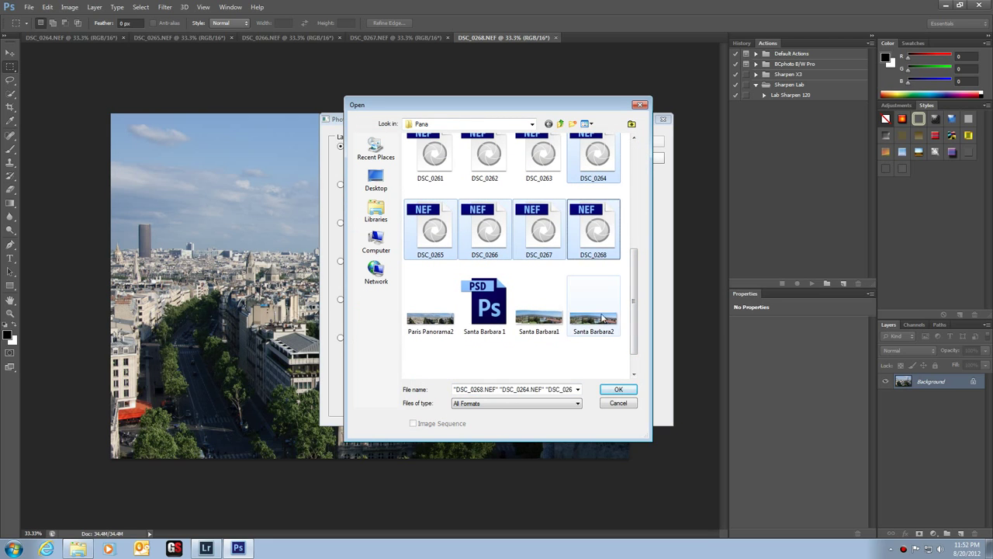
{"action": "left_click", "coordinate": [620, 390]}
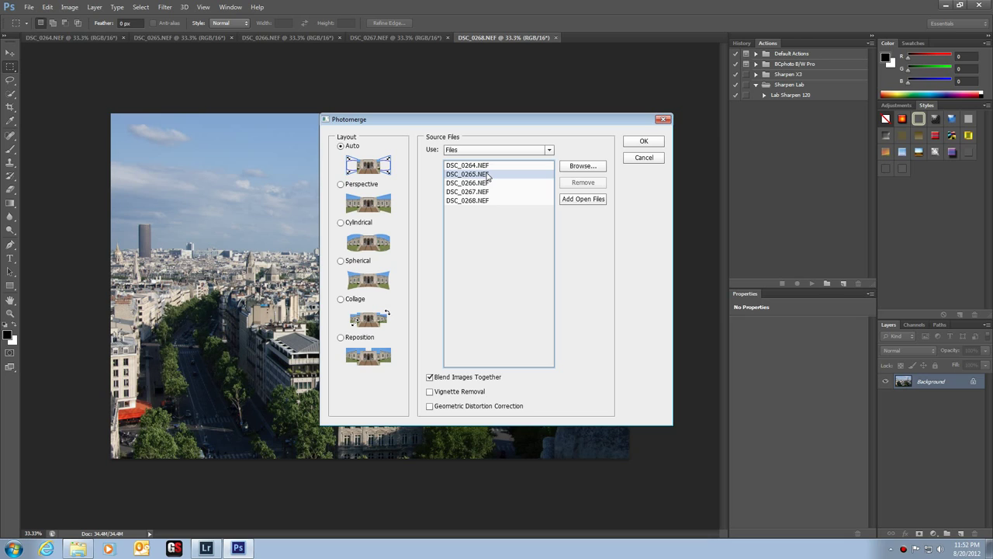
{"action": "left_click", "coordinate": [487, 175]}
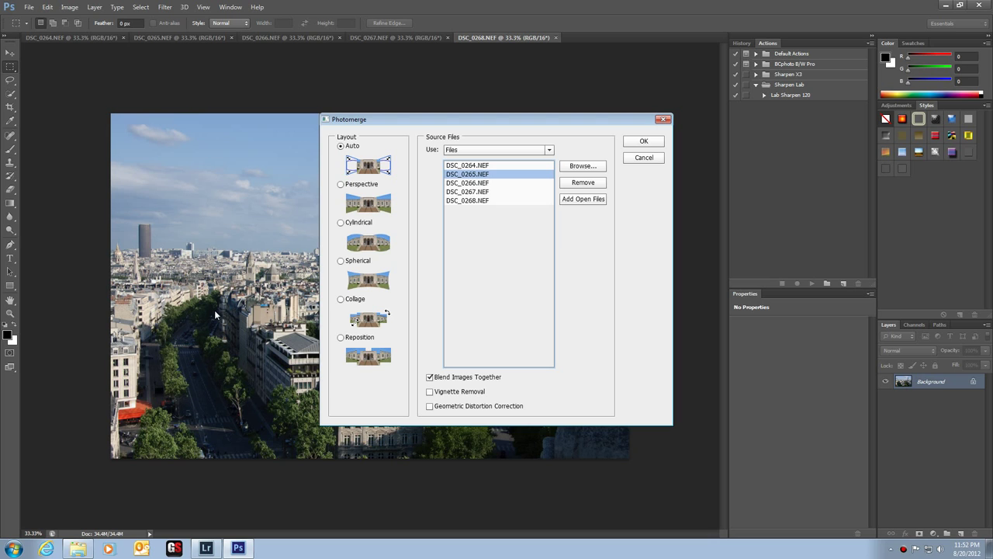
Run Photomerge with Auto layout and image blending to create Untitled_Panorama1.
{"action": "left_click", "coordinate": [643, 142]}
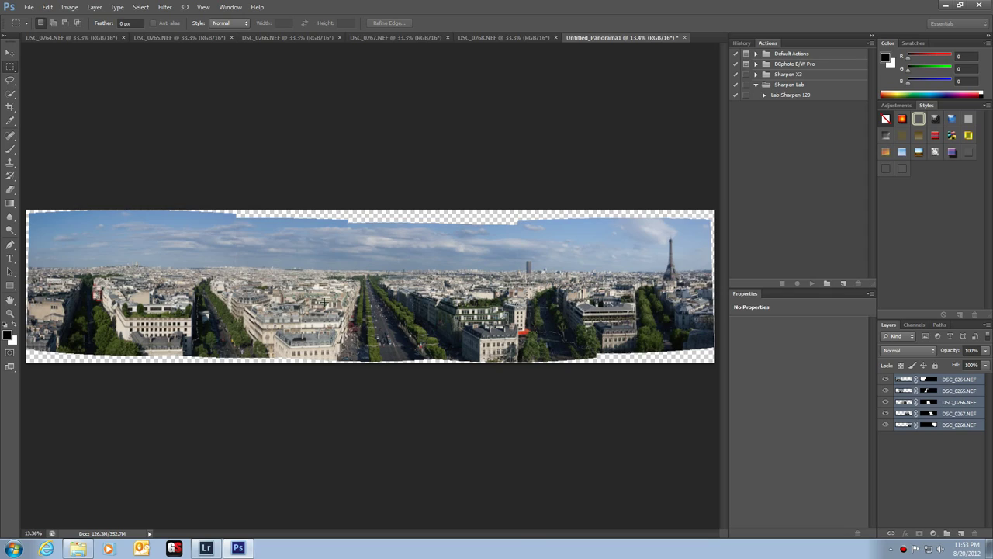
Zoom the canvas from 18.4% out to 13.8% to fit the whole panorama.
{"action": "scroll", "coordinate": [324, 303], "scroll_direction": "up", "scroll_amount": 2}
{"action": "scroll", "coordinate": [324, 301], "scroll_direction": "up", "scroll_amount": 2}
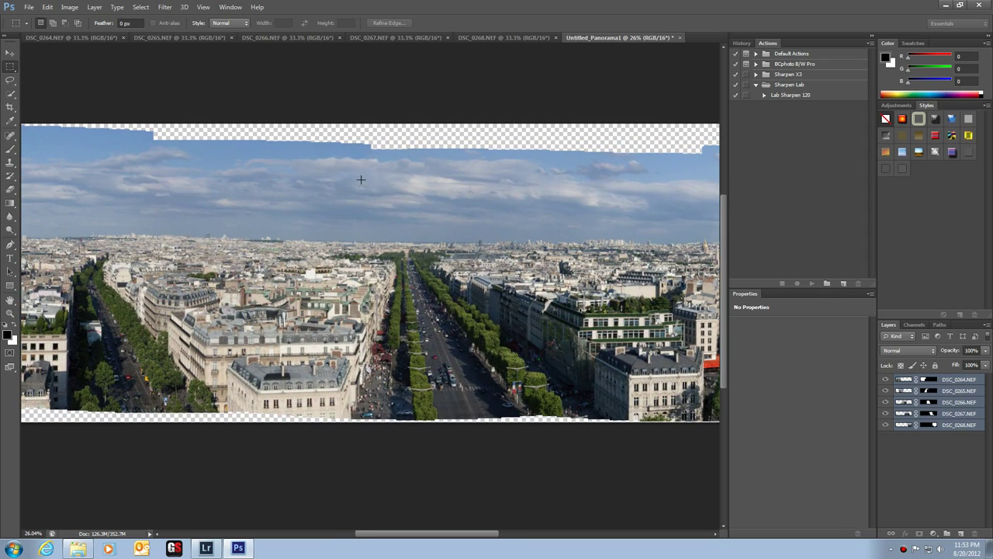
{"action": "scroll", "coordinate": [347, 185], "scroll_direction": "up", "scroll_amount": 2}
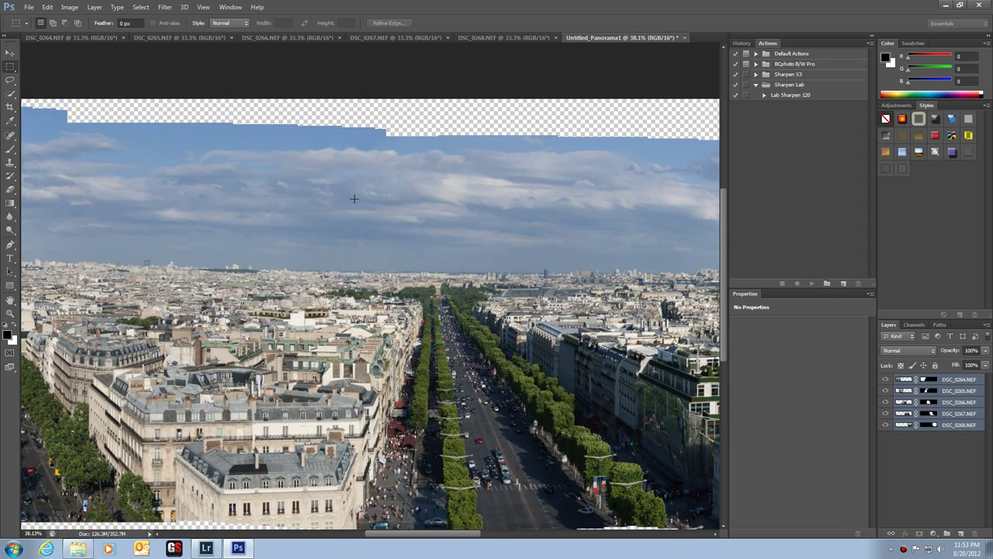
{"action": "scroll", "coordinate": [349, 200], "scroll_direction": "down", "scroll_amount": 3}
{"action": "scroll", "coordinate": [354, 210], "scroll_direction": "down", "scroll_amount": 3}
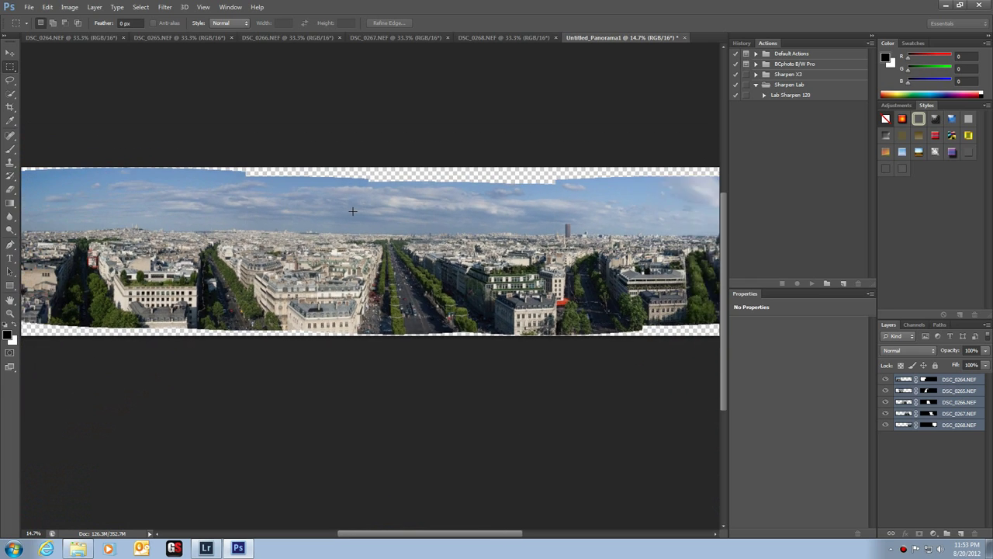
{"action": "scroll", "coordinate": [464, 247], "scroll_direction": "down", "scroll_amount": 1}
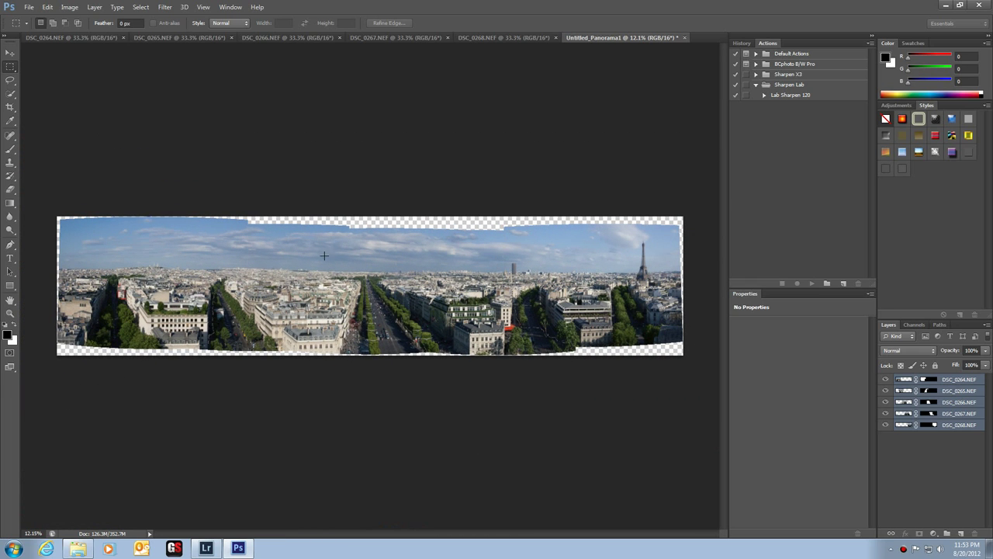
{"action": "scroll", "coordinate": [287, 256], "scroll_direction": "up", "scroll_amount": 2}
{"action": "scroll", "coordinate": [281, 250], "scroll_direction": "up", "scroll_amount": 3}
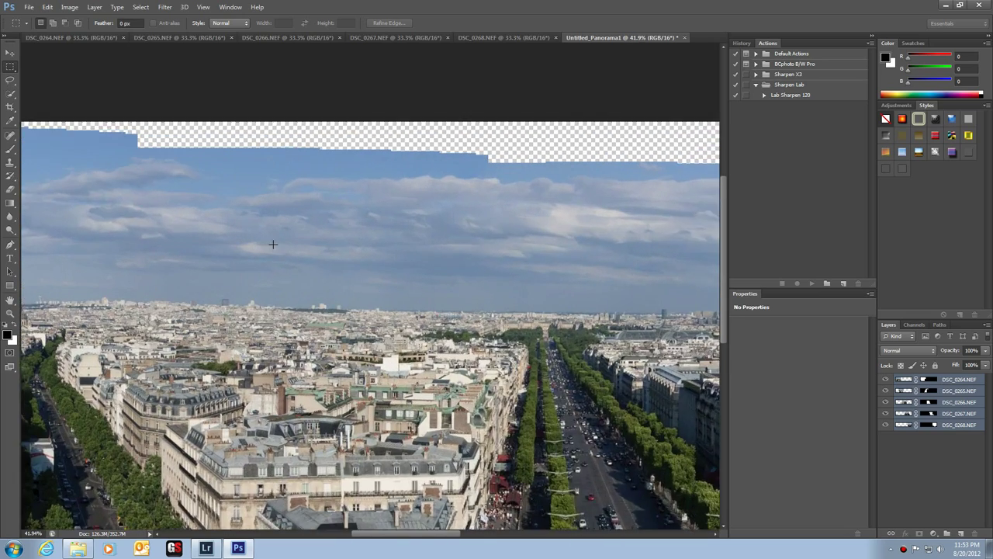
{"action": "scroll", "coordinate": [273, 245], "scroll_direction": "down", "scroll_amount": 4}
{"action": "scroll", "coordinate": [274, 245], "scroll_direction": "down", "scroll_amount": 1}
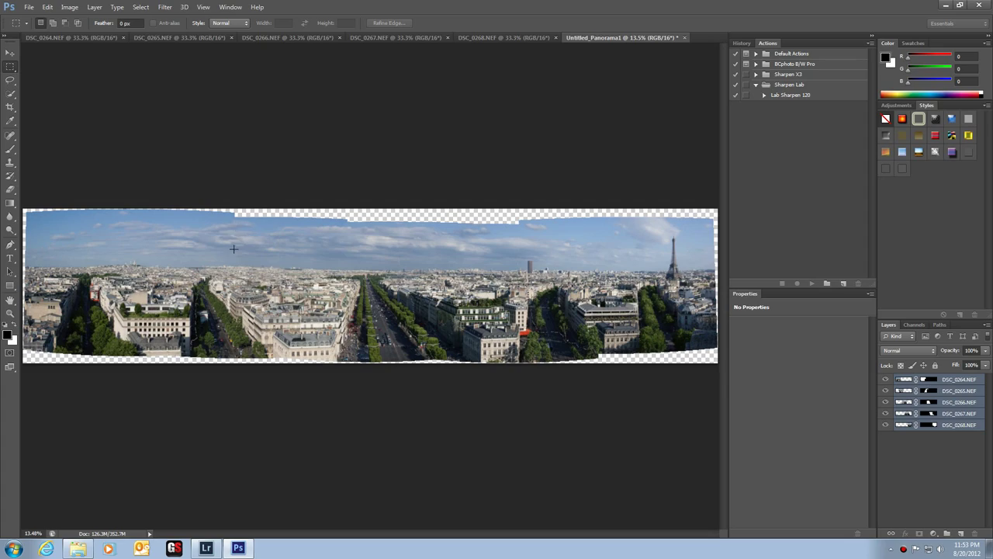
{"action": "scroll", "coordinate": [235, 246], "scroll_direction": "up", "scroll_amount": 20}
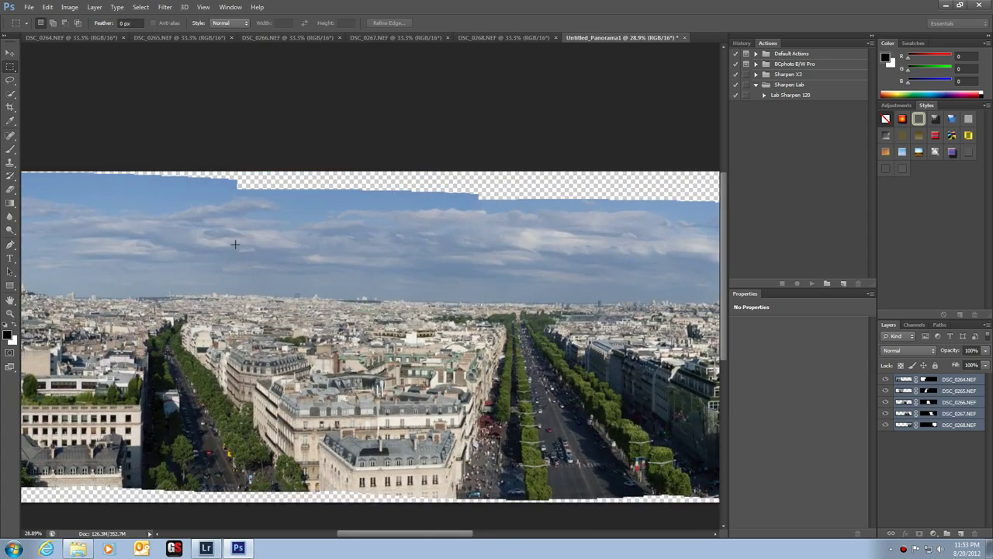
{"action": "scroll", "coordinate": [238, 250], "scroll_direction": "down", "scroll_amount": 12}
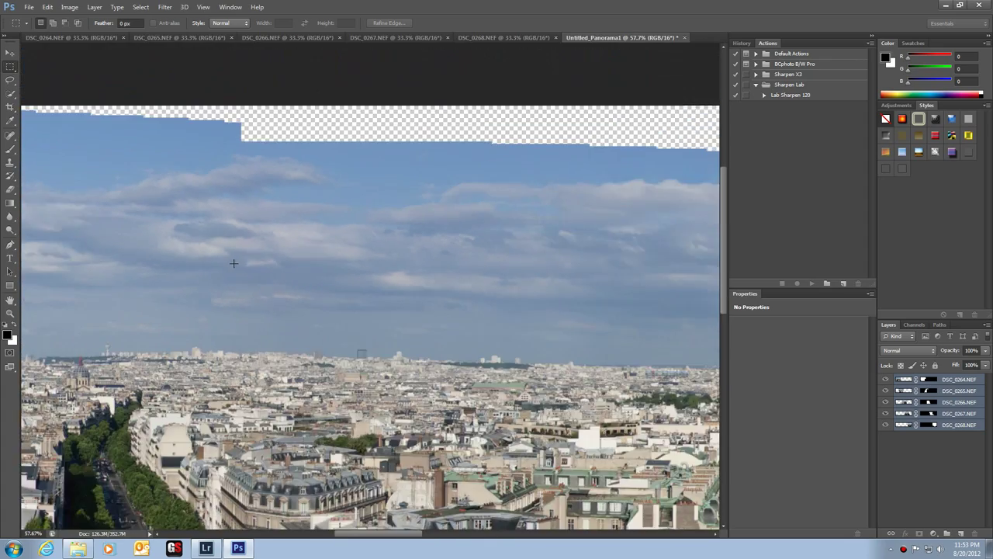
{"action": "scroll", "coordinate": [232, 265], "scroll_direction": "down", "scroll_amount": 4}
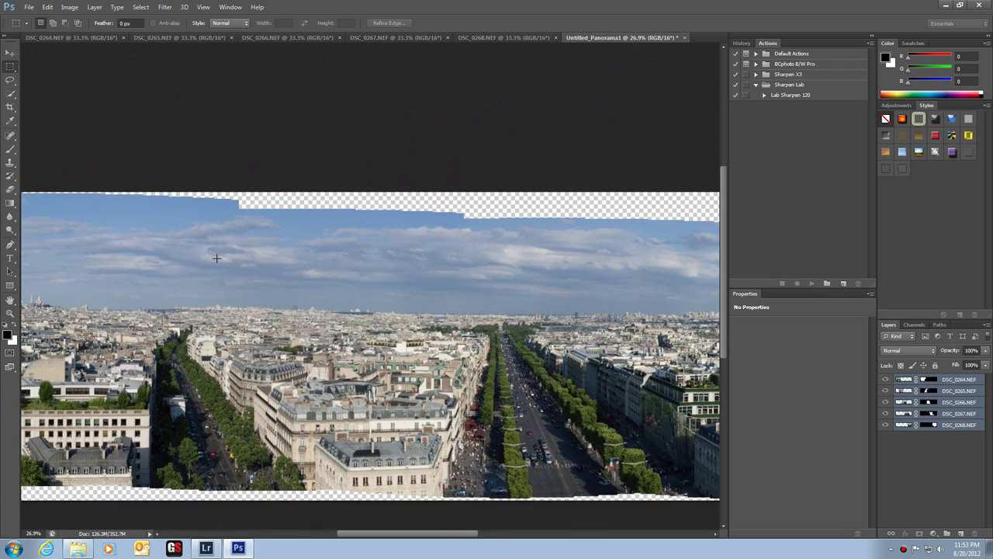
{"action": "scroll", "coordinate": [192, 264], "scroll_direction": "down", "scroll_amount": 1}
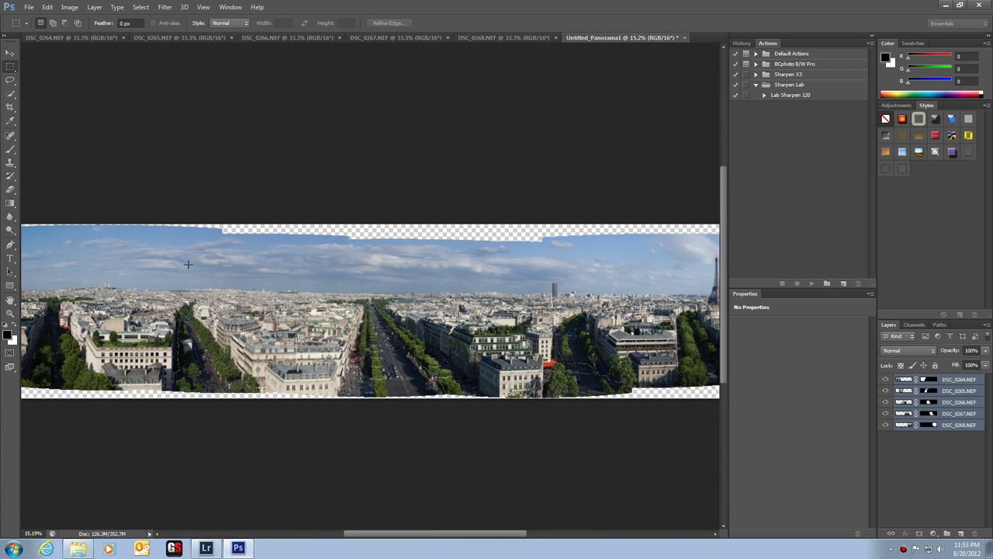
{"action": "scroll", "coordinate": [178, 266], "scroll_direction": "down", "scroll_amount": 1}
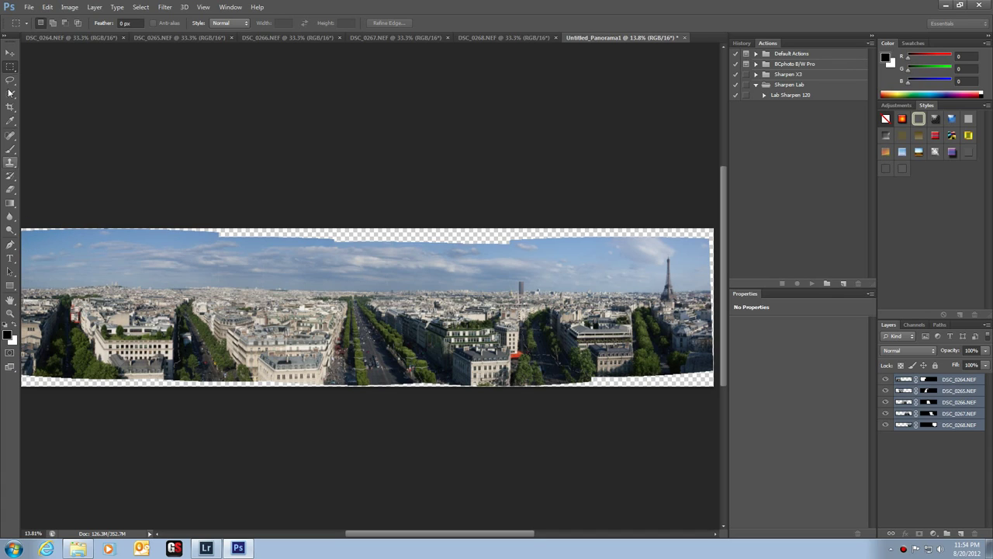
Draw a trial rectangular selection at the panorama's top-left, then deselect it.
{"action": "left_click", "coordinate": [10, 68]}
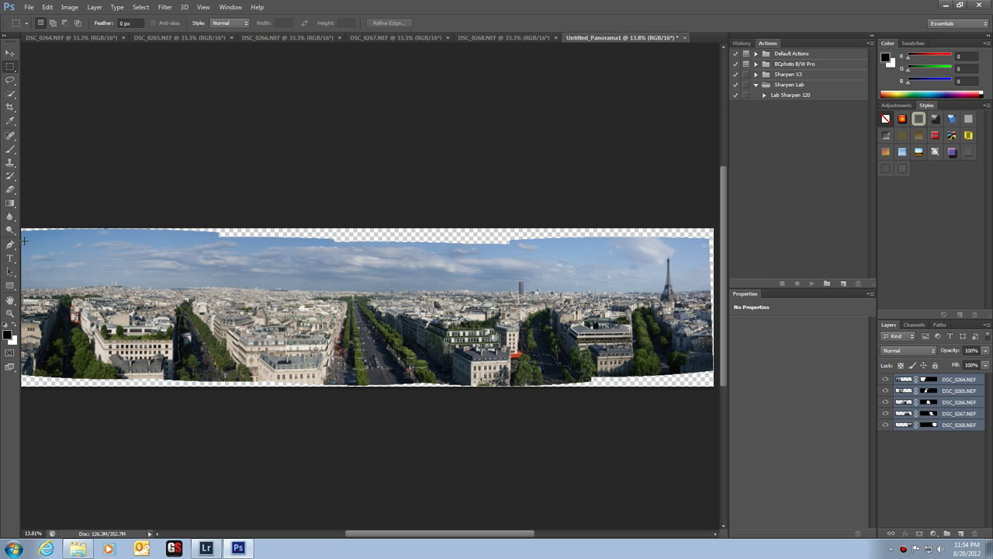
{"action": "left_click_drag", "start_coordinate": [23, 242], "coordinate": [250, 278]}
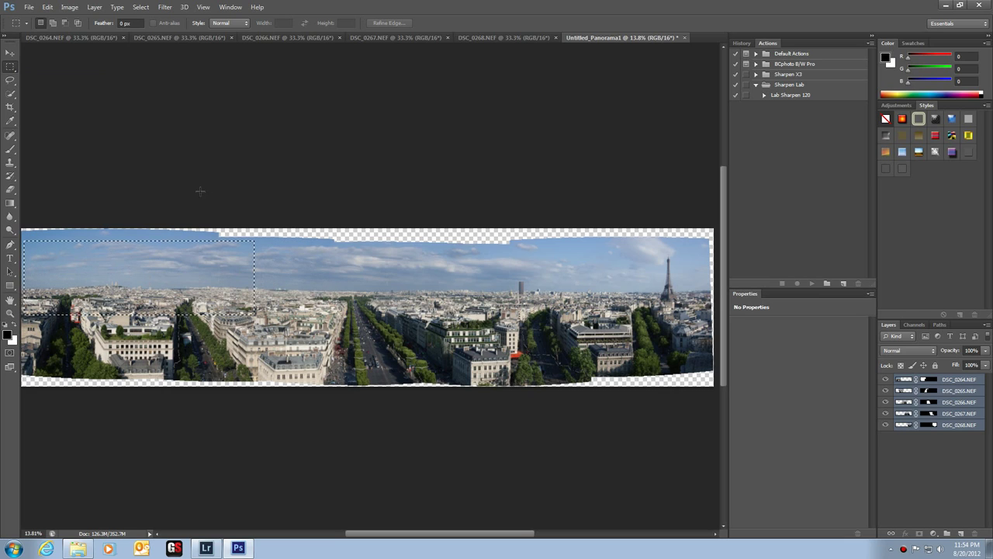
{"action": "key", "text": "ctrl+d"}
Save the panorama as JPEG 'Paris Panorama1.jpg' in the Pana folder at quality 12.
{"action": "left_click", "coordinate": [29, 7]}
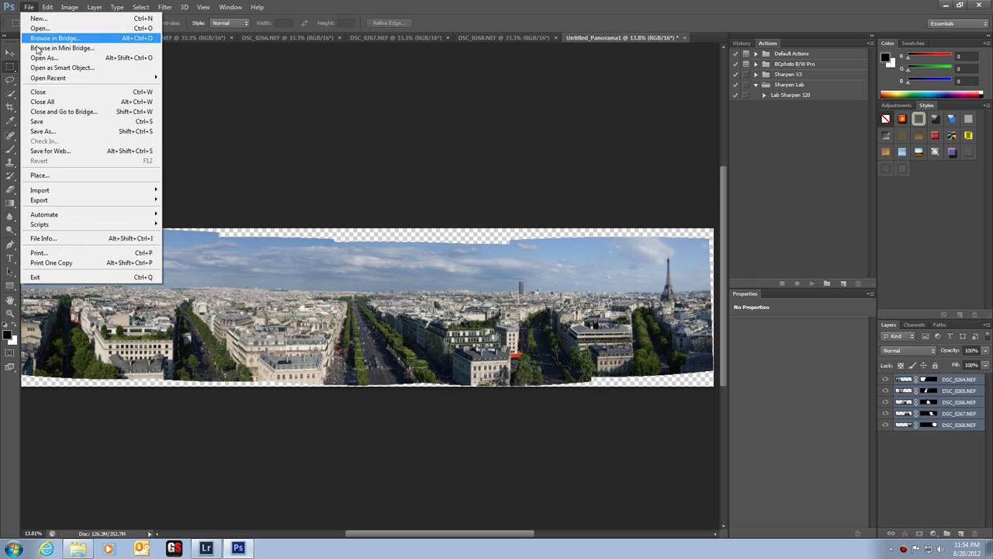
{"action": "left_click", "coordinate": [46, 128]}
{"action": "left_click", "coordinate": [505, 287]}
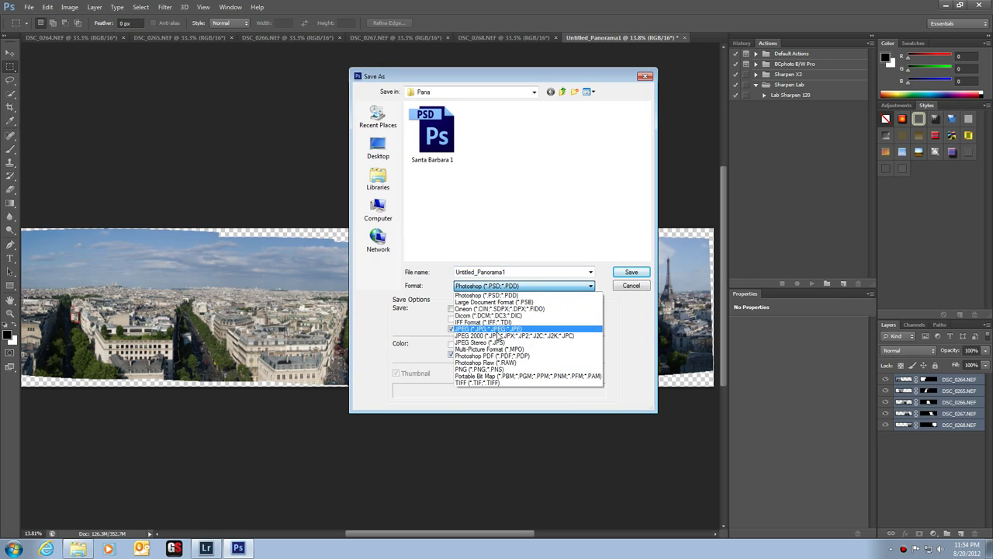
{"action": "left_click", "coordinate": [499, 335]}
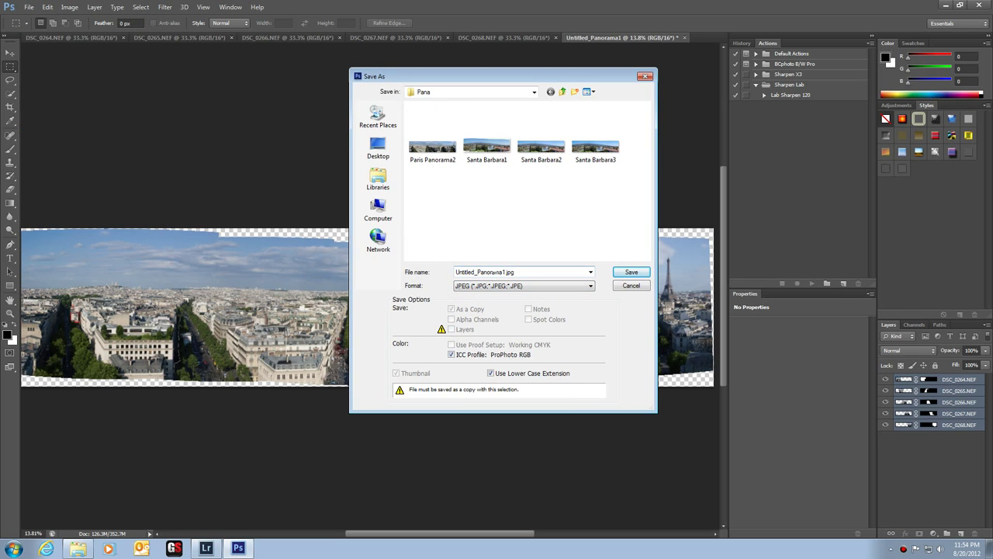
{"action": "left_click", "coordinate": [477, 272]}
{"action": "key", "text": "BackSpace"}
{"action": "key", "text": "BackSpace"}
{"action": "key", "text": "BackSpace"}
{"action": "key", "text": "BackSpace"}
{"action": "key", "text": "BackSpace"}
{"action": "key", "text": "BackSpace"}
{"action": "key", "text": "BackSpace"}
{"action": "key", "text": "BackSpace"}
{"action": "key", "text": "BackSpace"}
{"action": "type", "text": "Paris"}
{"action": "left_click", "coordinate": [636, 273]}
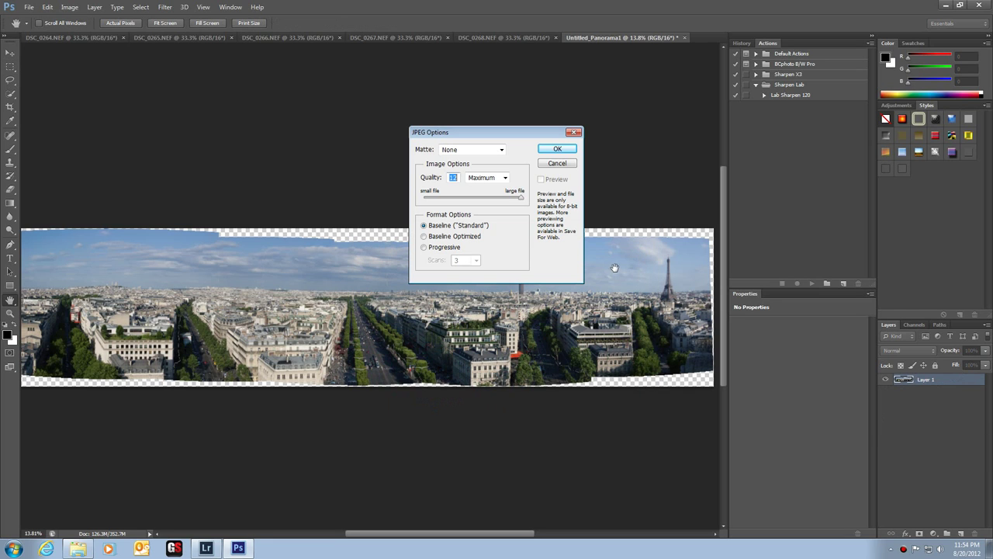
{"action": "left_click", "coordinate": [557, 149]}
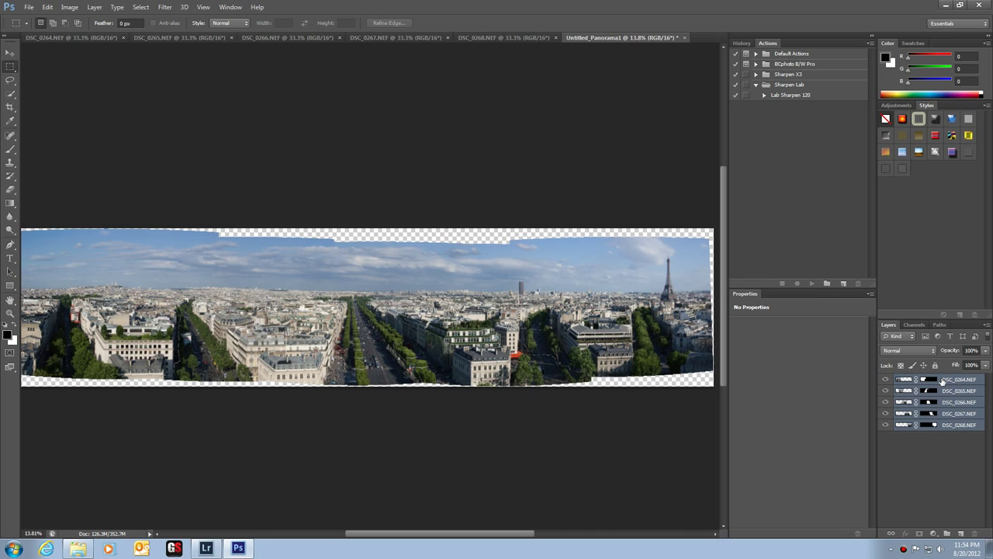
Merge the five selected stitched layers into a single layer.
{"action": "right_click", "coordinate": [942, 380]}
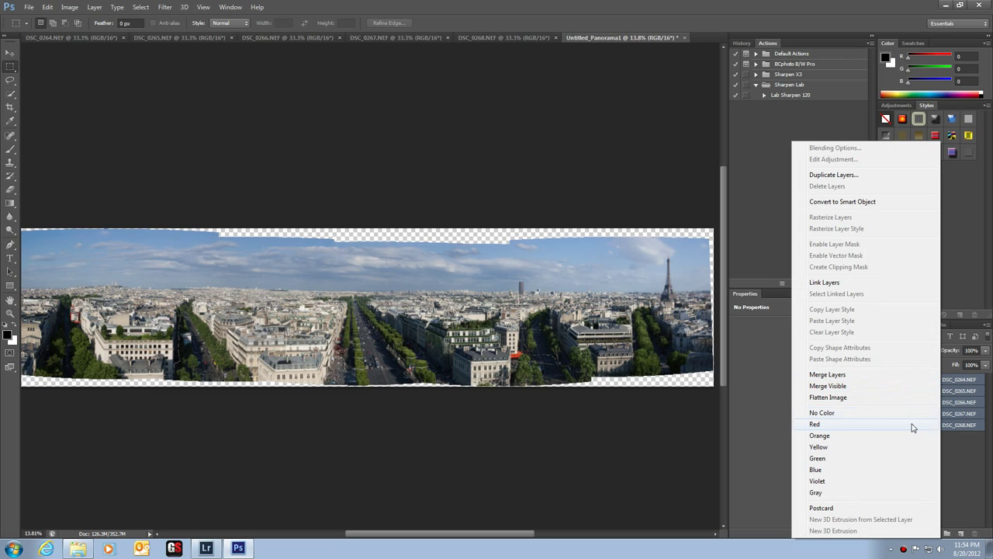
{"action": "left_click", "coordinate": [944, 428]}
{"action": "right_click", "coordinate": [944, 428]}
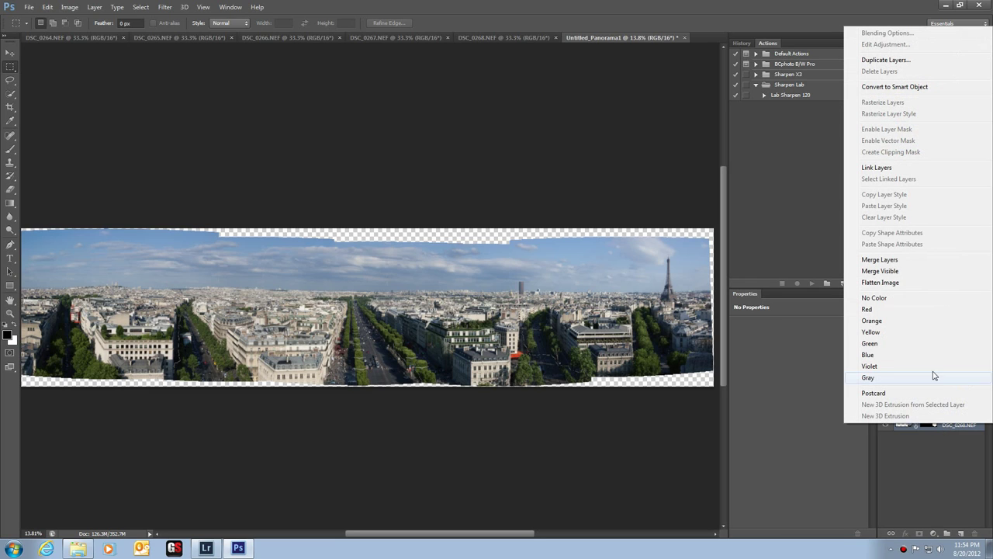
{"action": "left_click", "coordinate": [880, 260]}
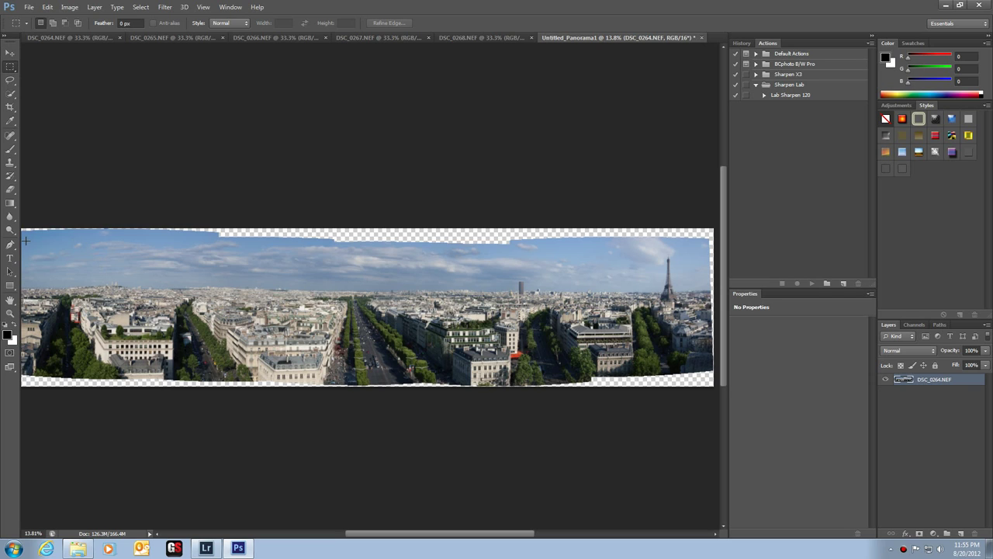
Draw a rectangular marquee just inside the panorama's ragged transparent edges for cropping.
{"action": "left_click_drag", "start_coordinate": [26, 240], "coordinate": [336, 348]}
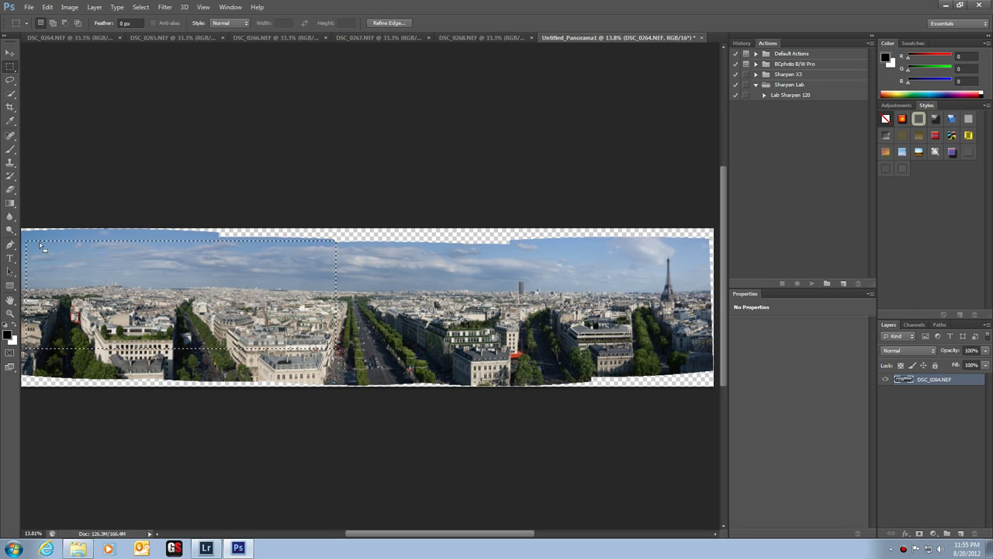
{"action": "left_click", "coordinate": [27, 241]}
{"action": "left_click_drag", "start_coordinate": [26, 241], "coordinate": [340, 359]}
{"action": "left_click", "coordinate": [27, 246]}
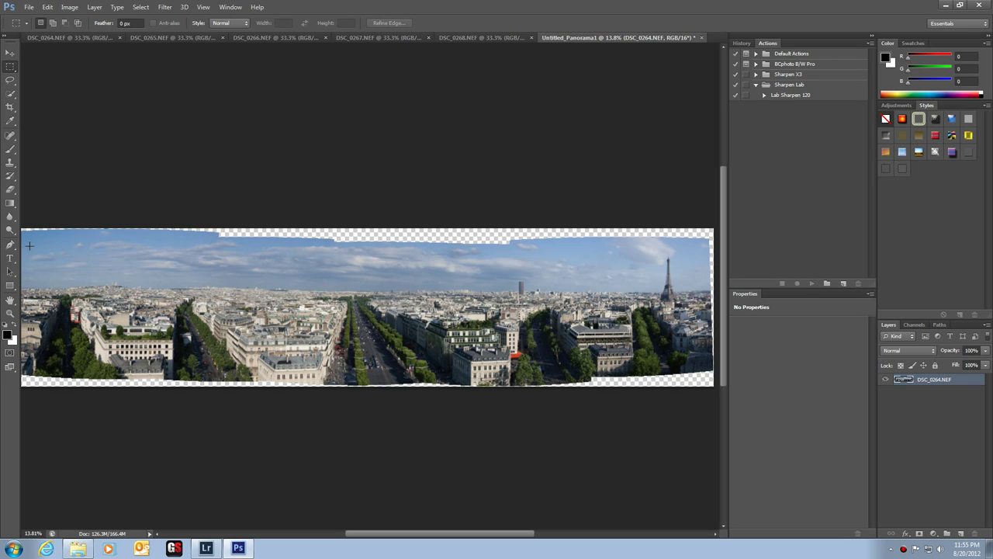
{"action": "left_click_drag", "start_coordinate": [29, 246], "coordinate": [406, 361]}
{"action": "left_click_drag", "start_coordinate": [701, 371], "coordinate": [699, 371]}
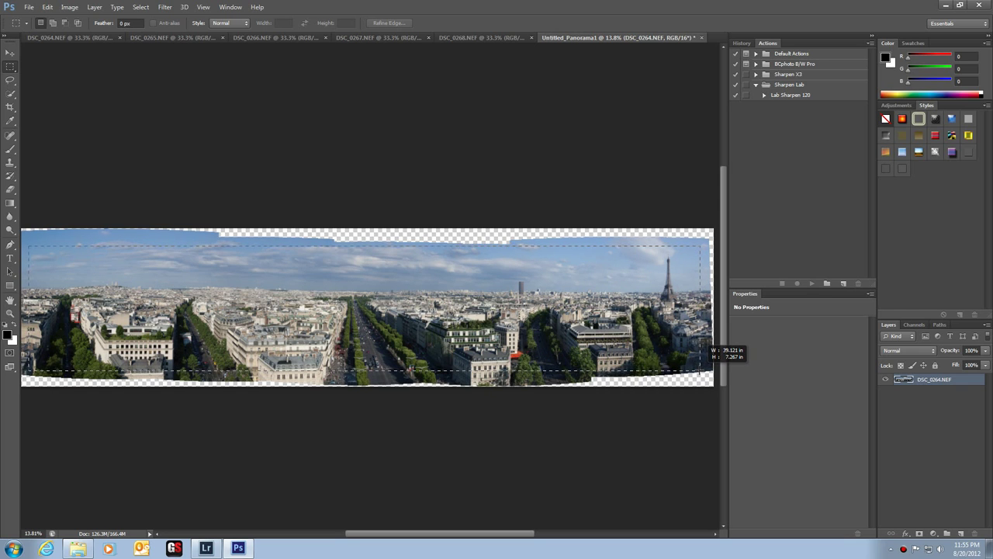
{"action": "left_click_drag", "start_coordinate": [701, 371], "coordinate": [701, 371]}
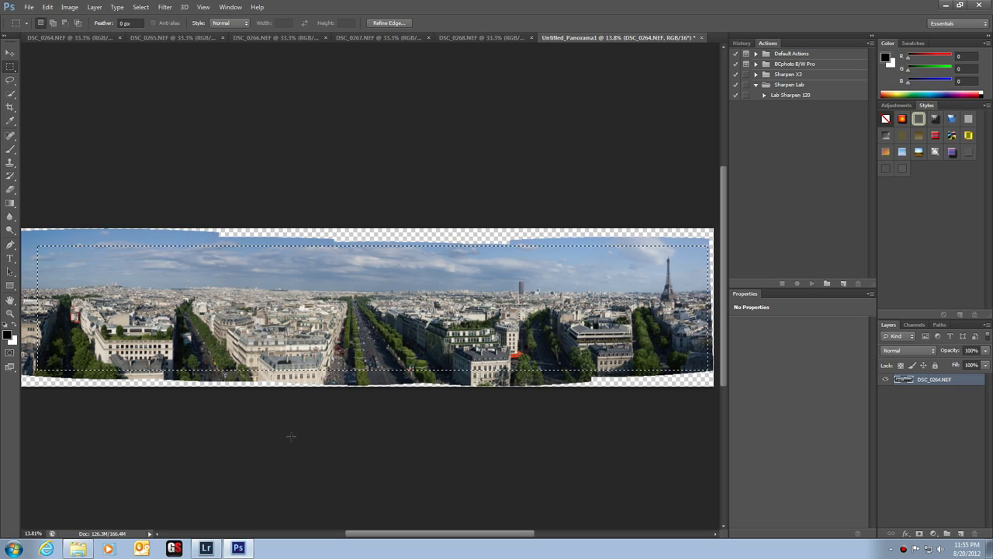
{"action": "left_click", "coordinate": [69, 7]}
Crop the panorama to the marquee with Image > Crop, then deselect.
{"action": "left_click", "coordinate": [85, 111]}
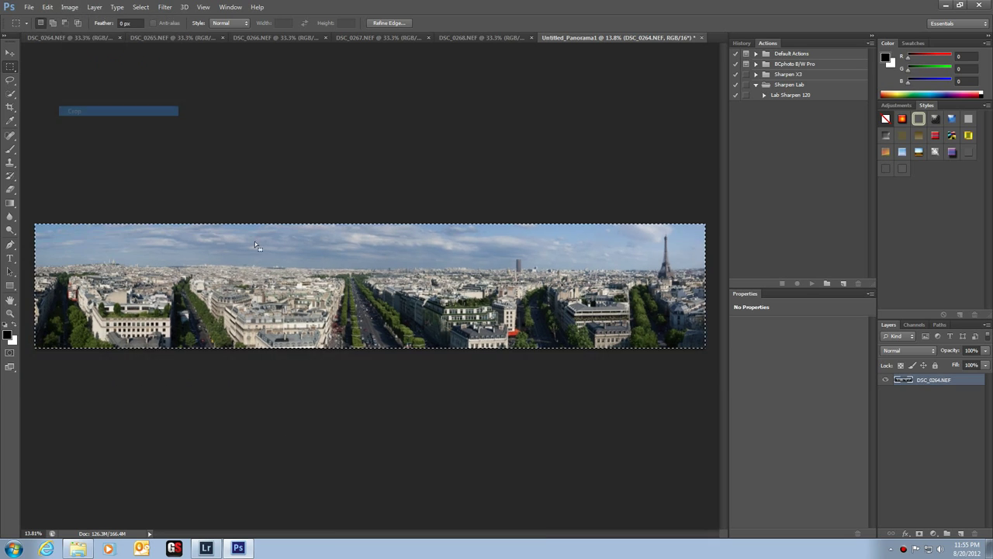
{"action": "key", "text": "ctrl+d"}
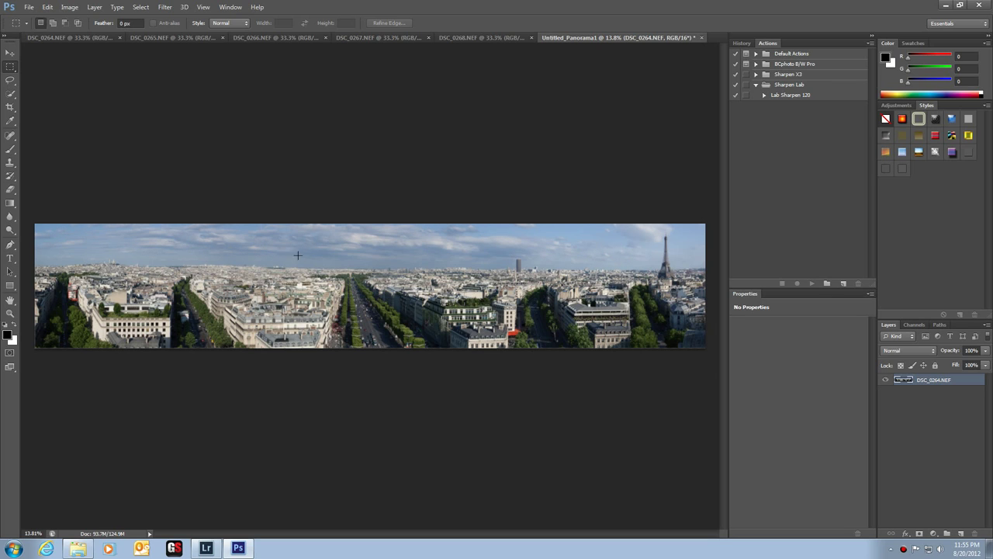
Apply Levels with black input 5, midtone 0.92 and white input 226.
{"action": "left_click", "coordinate": [69, 7]}
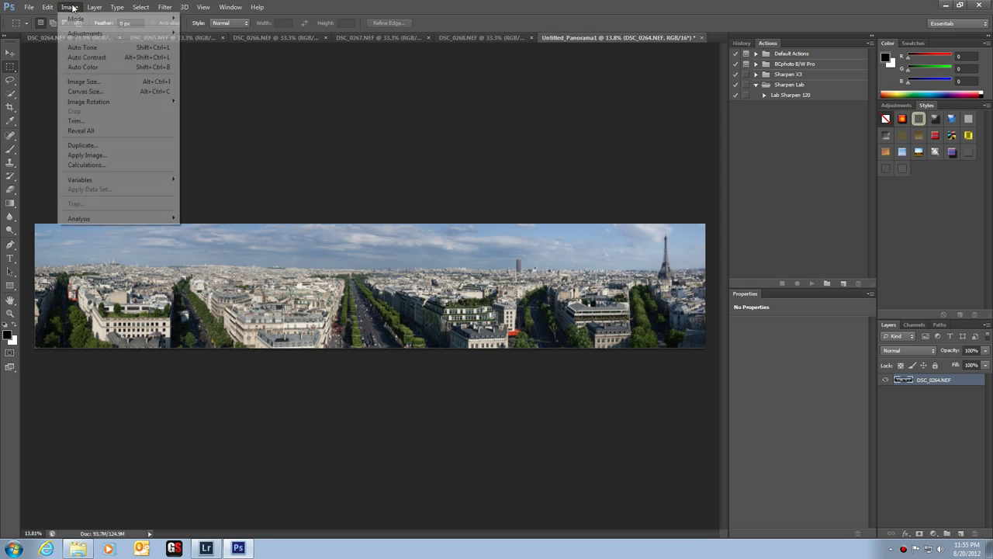
{"action": "mouse_move", "coordinate": [86, 35]}
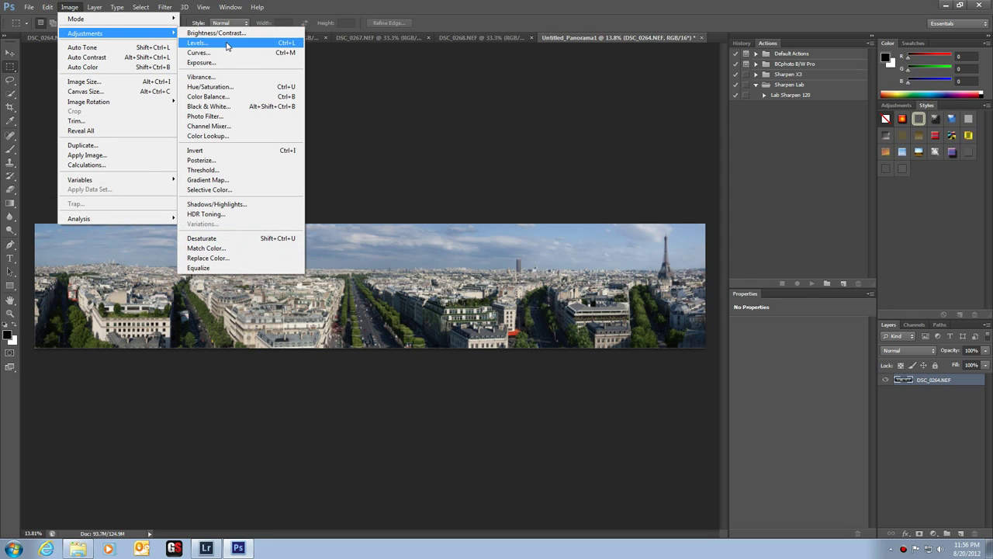
{"action": "left_click", "coordinate": [223, 43]}
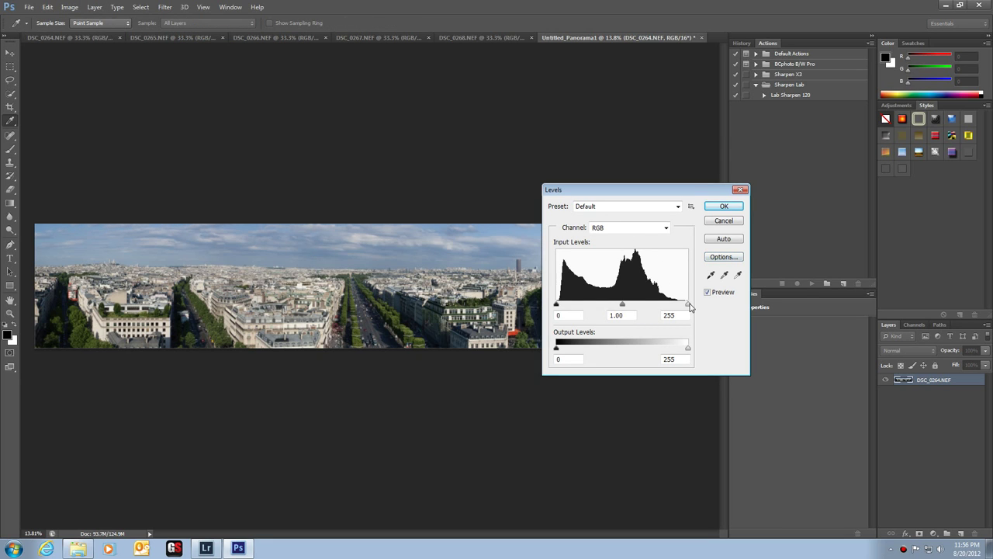
{"action": "left_click_drag", "start_coordinate": [688, 304], "coordinate": [674, 304]}
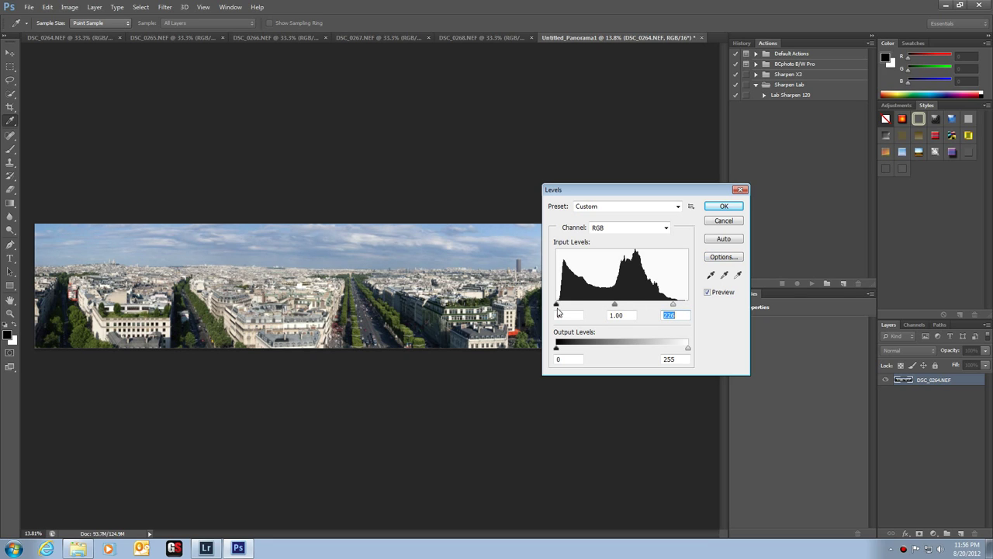
{"action": "left_click_drag", "start_coordinate": [557, 305], "coordinate": [621, 309]}
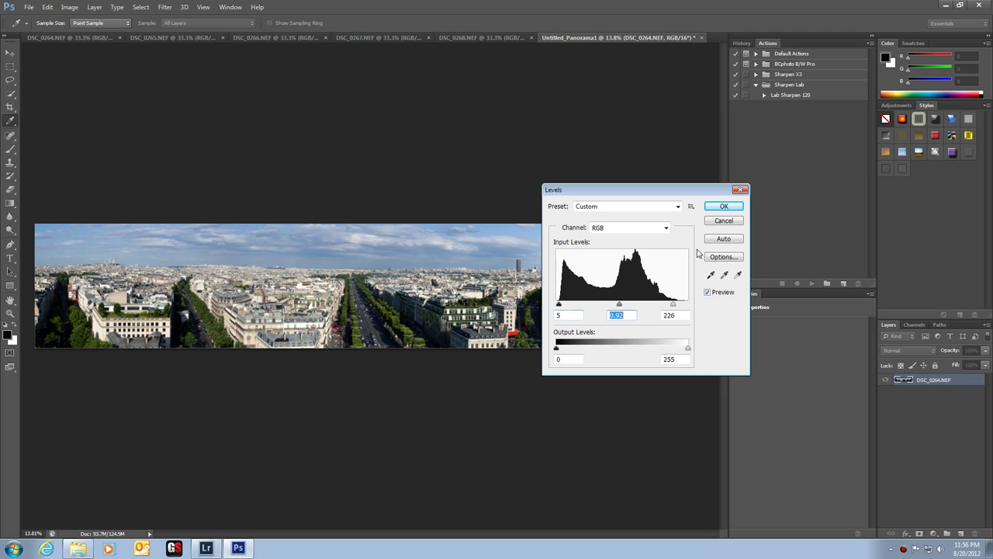
{"action": "left_click", "coordinate": [720, 208]}
Apply Shadows/Highlights with Shadows Amount 100% and Highlights Amount 55%.
{"action": "left_click", "coordinate": [69, 7]}
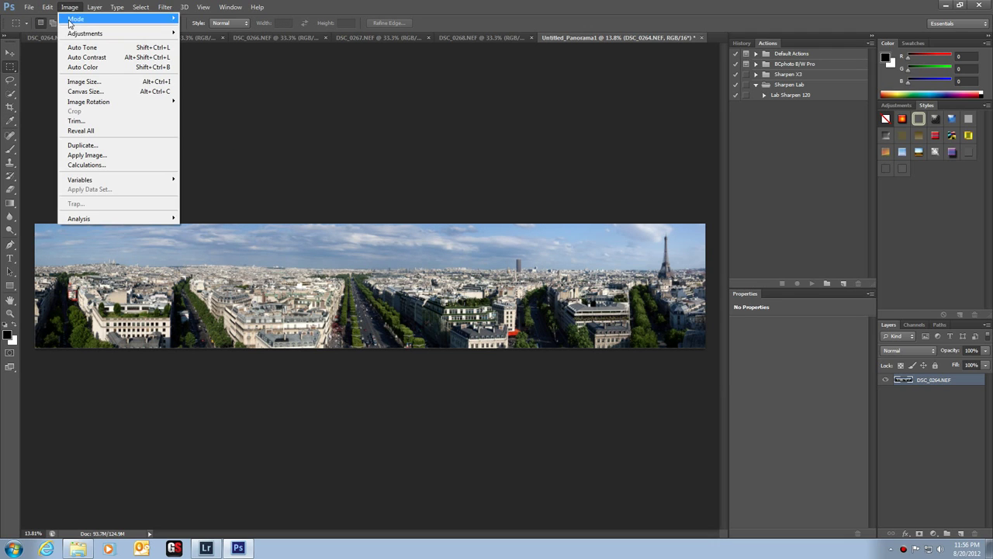
{"action": "mouse_move", "coordinate": [86, 33]}
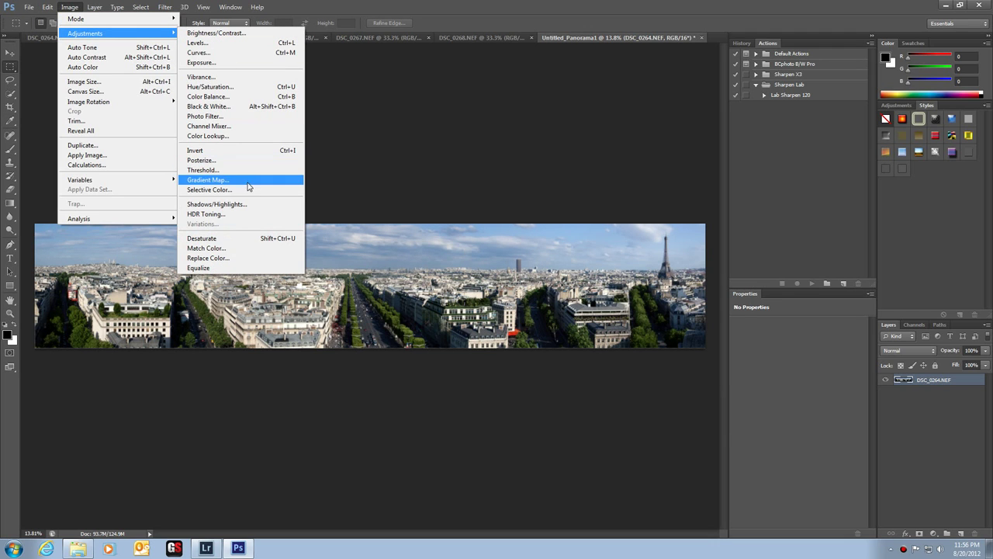
{"action": "left_click", "coordinate": [262, 204]}
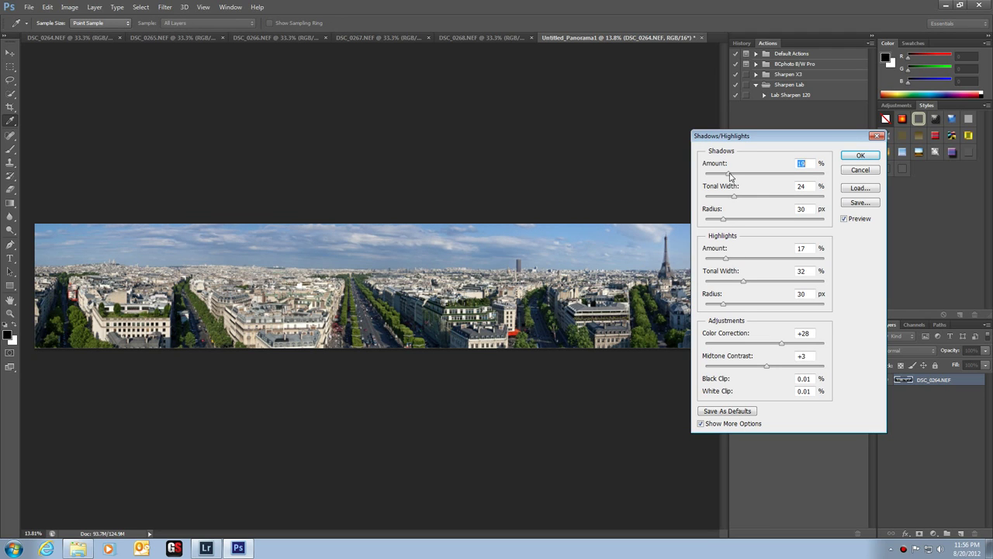
{"action": "left_click_drag", "start_coordinate": [731, 175], "coordinate": [729, 203]}
{"action": "mouse_move", "coordinate": [727, 262]}
{"action": "left_mouse_down"}
{"action": "mouse_move", "coordinate": [772, 269]}
{"action": "mouse_move", "coordinate": [697, 272]}
{"action": "mouse_move", "coordinate": [768, 275]}
{"action": "mouse_move", "coordinate": [725, 269]}
{"action": "mouse_move", "coordinate": [736, 276]}
{"action": "left_mouse_up"}
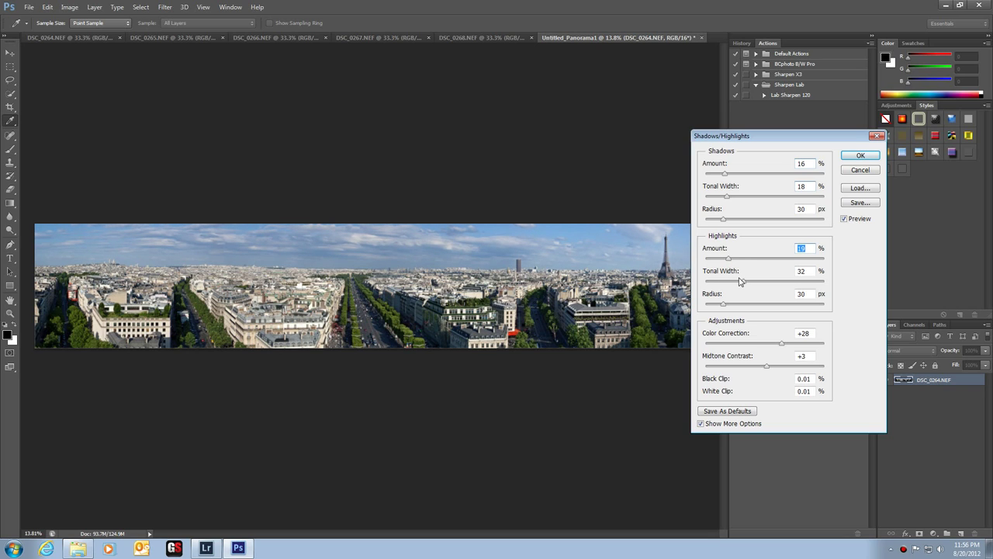
{"action": "left_click", "coordinate": [860, 155]}
In Selective Color, add 14% black to the Whites range.
{"action": "left_click", "coordinate": [70, 7]}
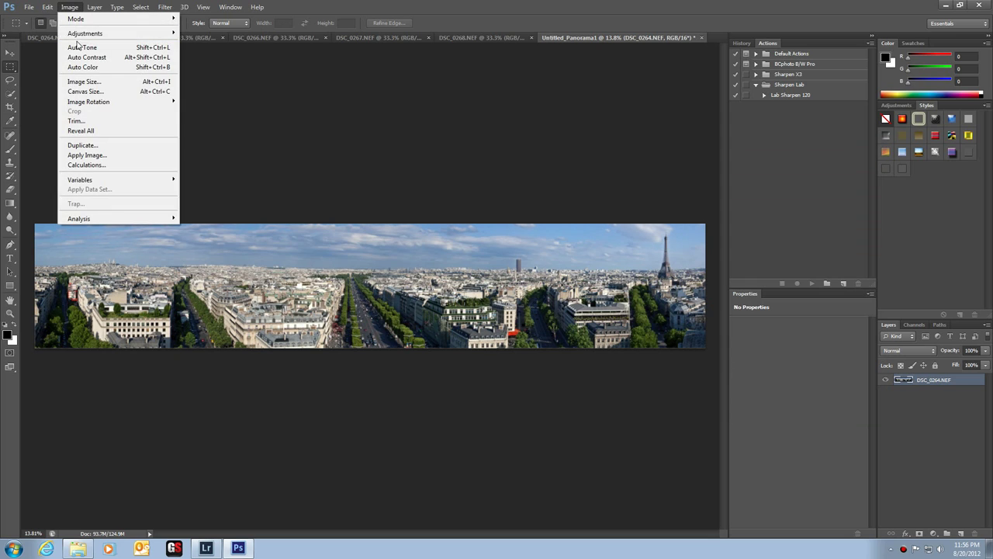
{"action": "mouse_move", "coordinate": [82, 33]}
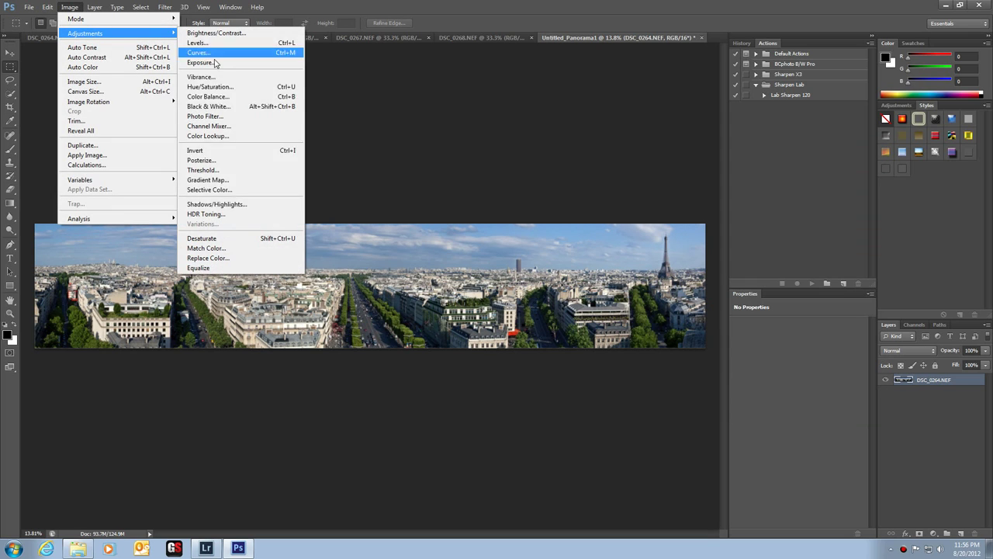
{"action": "left_click", "coordinate": [247, 190]}
{"action": "left_click", "coordinate": [618, 178]}
{"action": "left_click", "coordinate": [610, 248]}
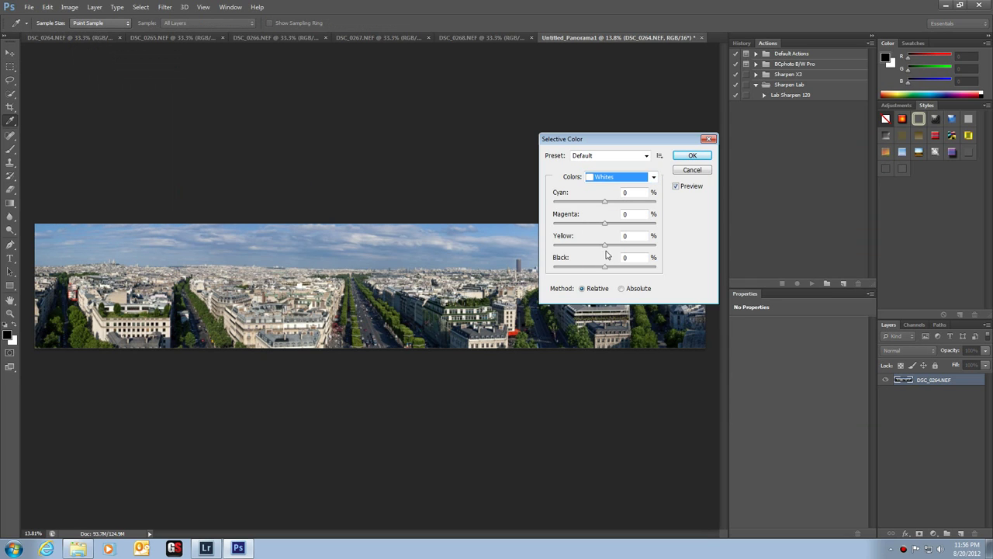
{"action": "mouse_move", "coordinate": [607, 267]}
{"action": "left_mouse_down"}
{"action": "mouse_move", "coordinate": [577, 267]}
{"action": "mouse_move", "coordinate": [613, 267]}
{"action": "mouse_move", "coordinate": [578, 267]}
{"action": "mouse_move", "coordinate": [605, 269]}
{"action": "mouse_move", "coordinate": [595, 272]}
{"action": "left_mouse_up"}
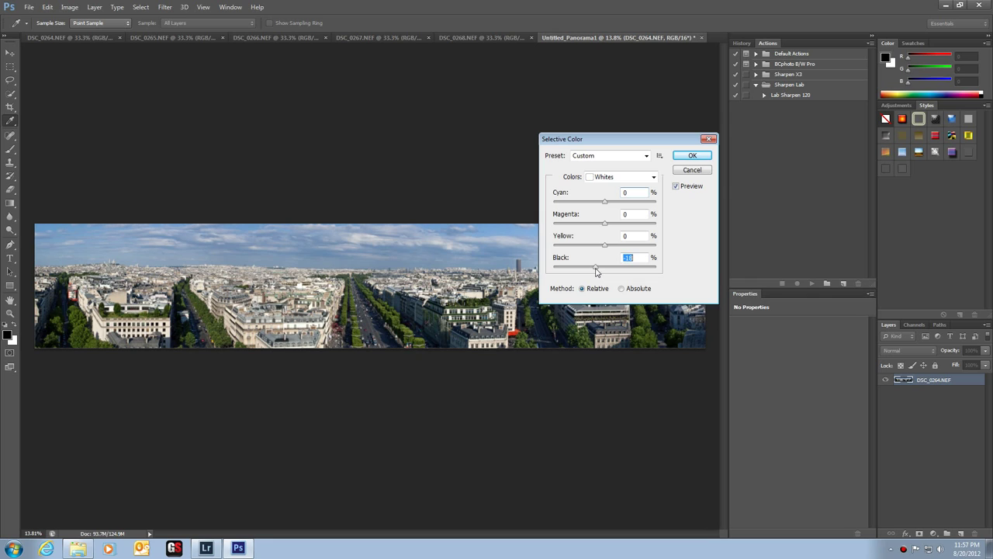
Add black to the Cyans and Blues colour ranges.
{"action": "left_click", "coordinate": [614, 179]}
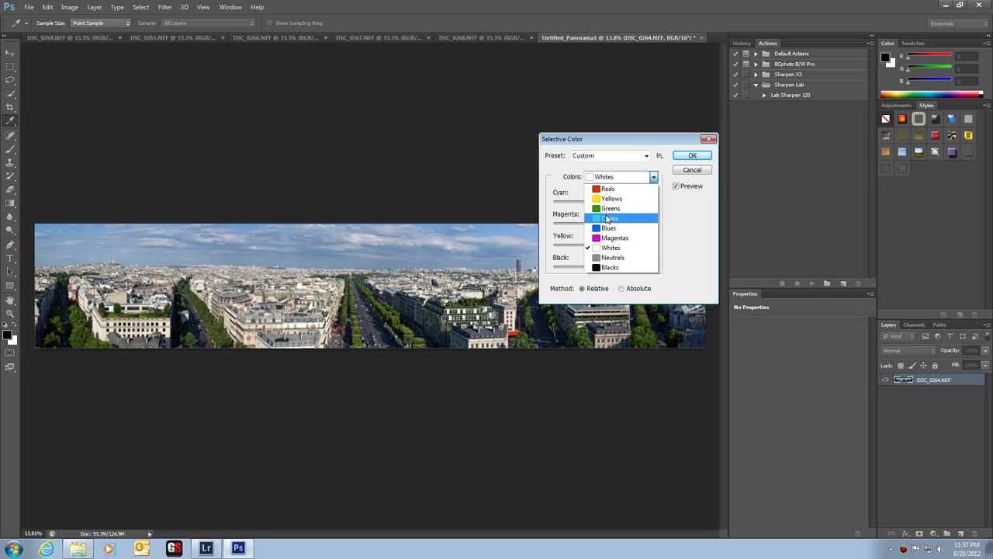
{"action": "left_click", "coordinate": [610, 219]}
{"action": "left_click_drag", "start_coordinate": [605, 266], "coordinate": [628, 269]}
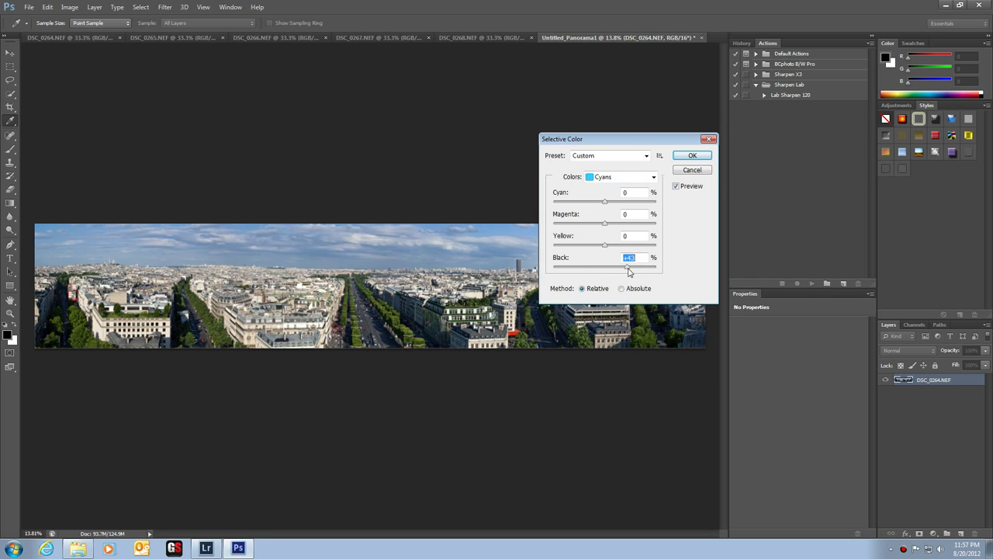
{"action": "left_click", "coordinate": [607, 179]}
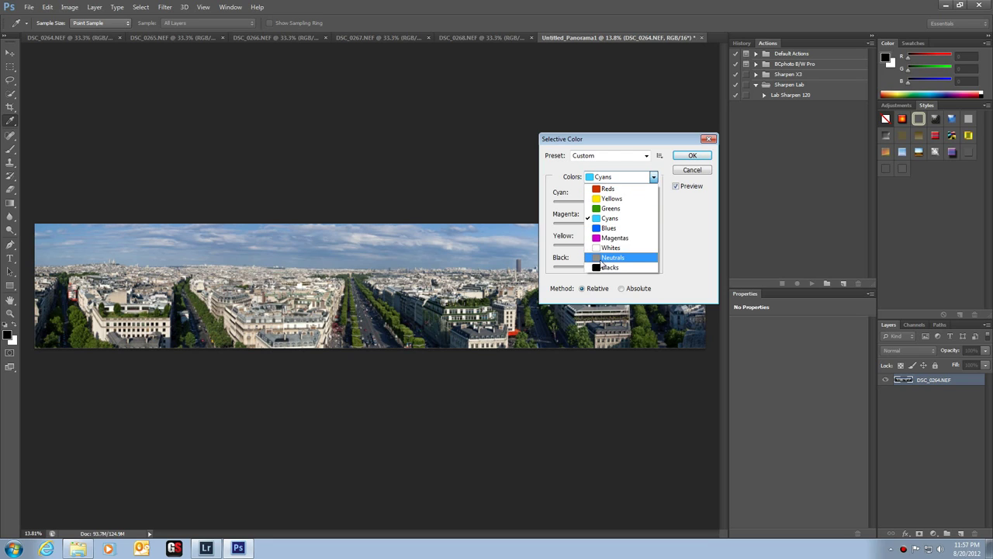
{"action": "left_click", "coordinate": [604, 229]}
{"action": "mouse_move", "coordinate": [605, 267]}
{"action": "left_mouse_down"}
{"action": "mouse_move", "coordinate": [622, 269]}
{"action": "mouse_move", "coordinate": [614, 270]}
{"action": "left_mouse_up"}
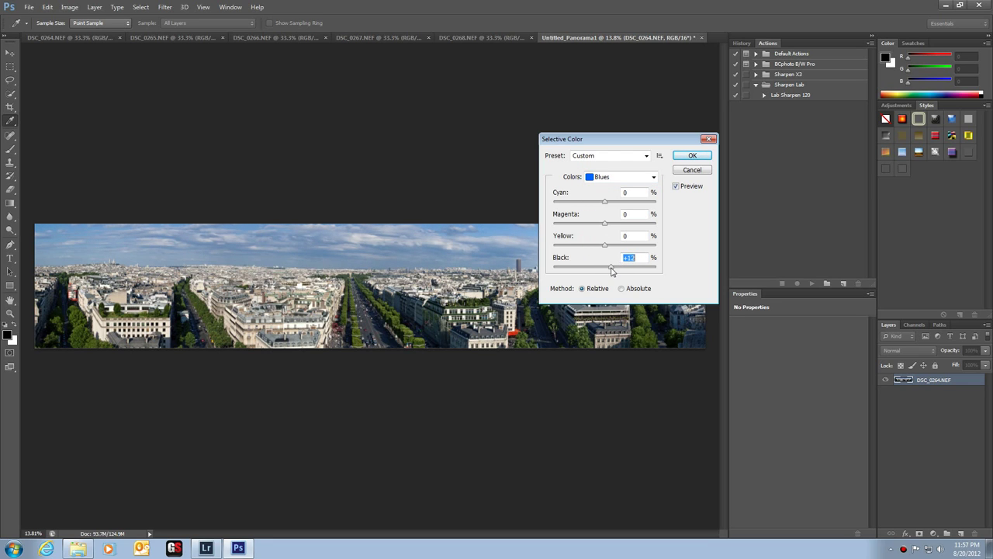
Adjust black in the Neutrals, add a little to the Blacks, and apply.
{"action": "left_click", "coordinate": [613, 176]}
{"action": "left_click", "coordinate": [605, 267]}
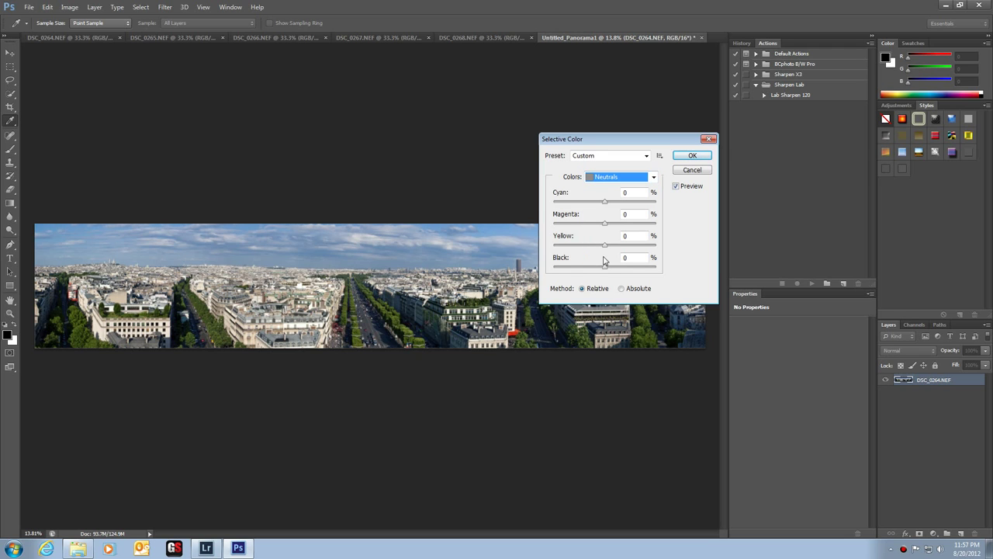
{"action": "left_click", "coordinate": [605, 268]}
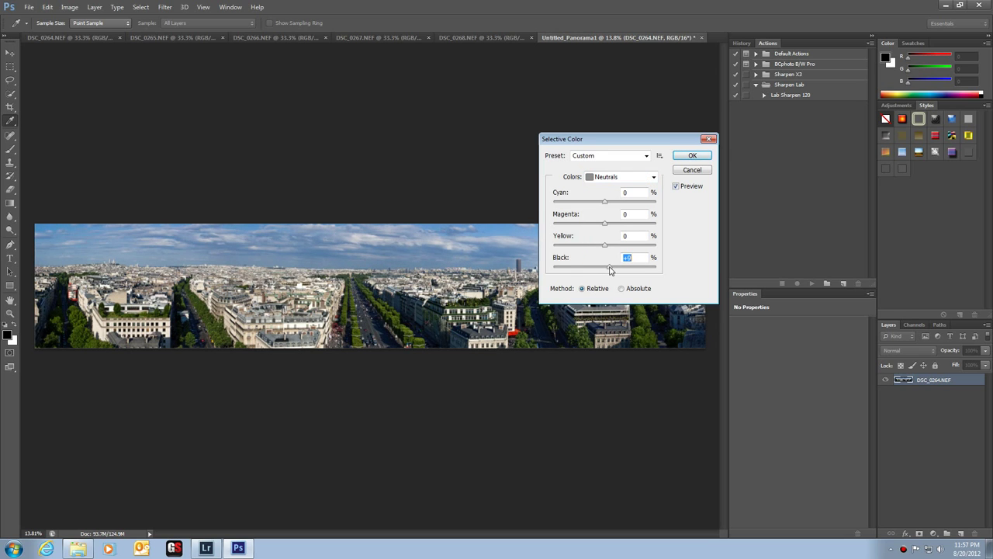
{"action": "mouse_move", "coordinate": [610, 269]}
{"action": "left_mouse_down"}
{"action": "mouse_move", "coordinate": [621, 270]}
{"action": "mouse_move", "coordinate": [590, 270]}
{"action": "mouse_move", "coordinate": [620, 274]}
{"action": "mouse_move", "coordinate": [607, 276]}
{"action": "left_mouse_up"}
{"action": "left_click", "coordinate": [614, 176]}
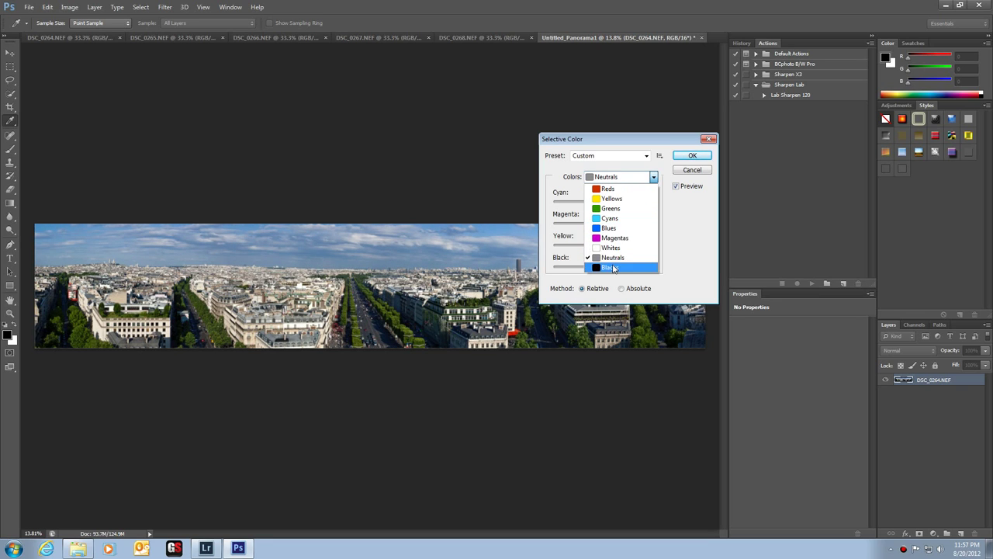
{"action": "left_click", "coordinate": [611, 267]}
{"action": "left_click_drag", "start_coordinate": [605, 272], "coordinate": [607, 269]}
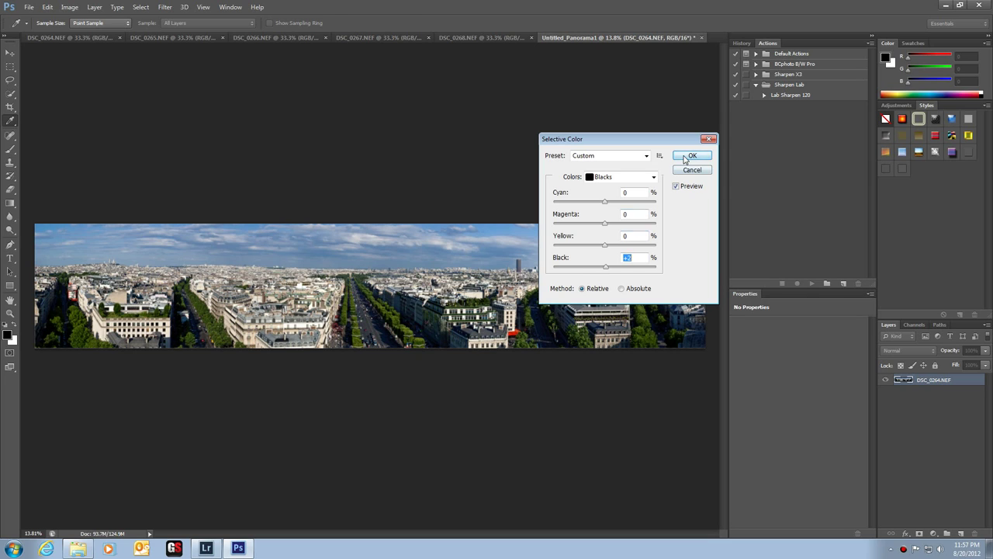
{"action": "left_click", "coordinate": [691, 156]}
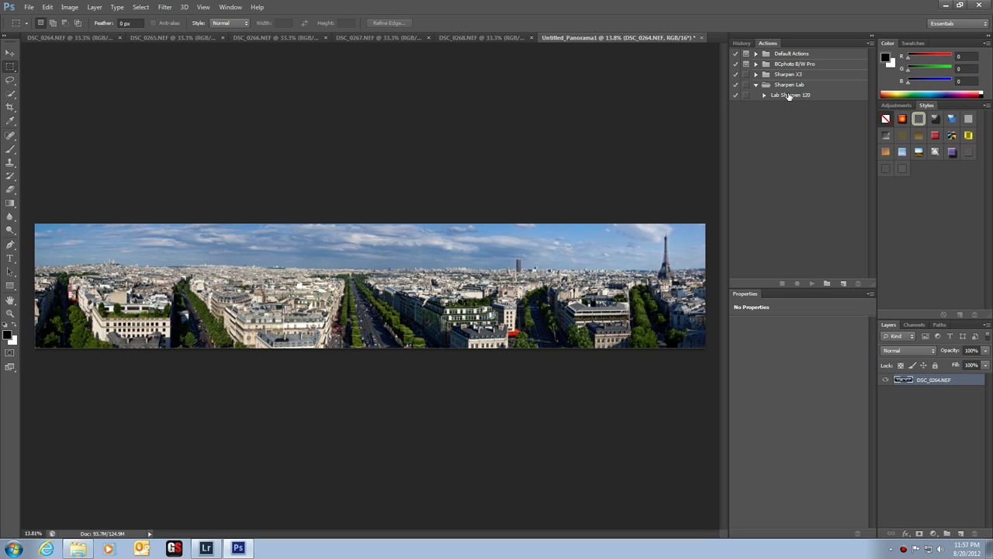
Run the Lab Sharpen 120 action on the panorama and zoom to check it.
{"action": "left_click", "coordinate": [788, 95]}
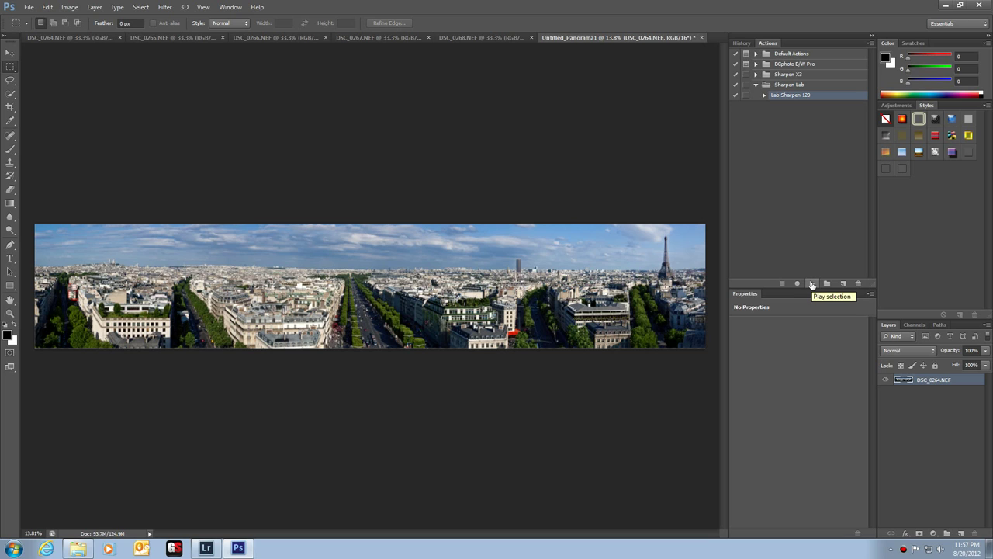
{"action": "left_click", "coordinate": [811, 284]}
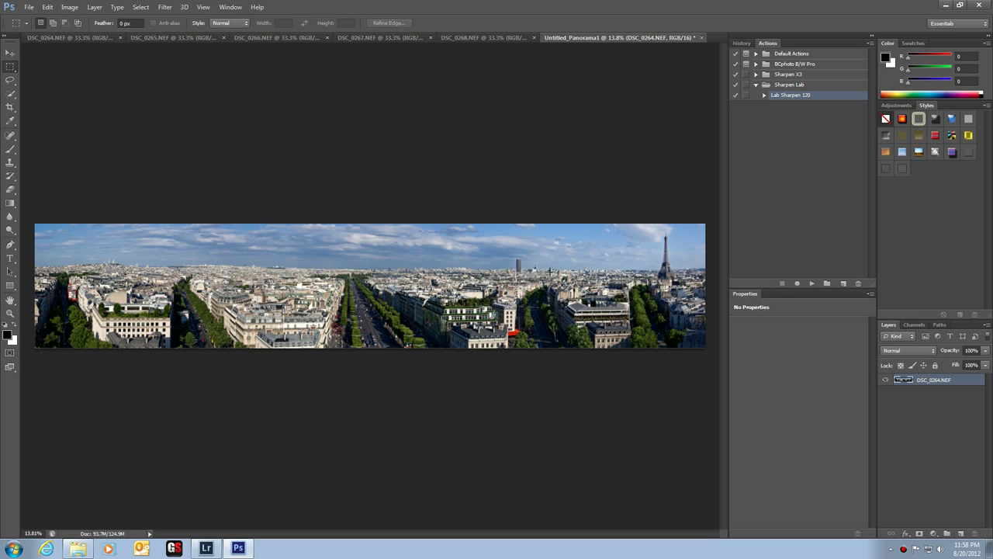
{"action": "scroll", "coordinate": [367, 310], "scroll_direction": "up", "scroll_amount": 8}
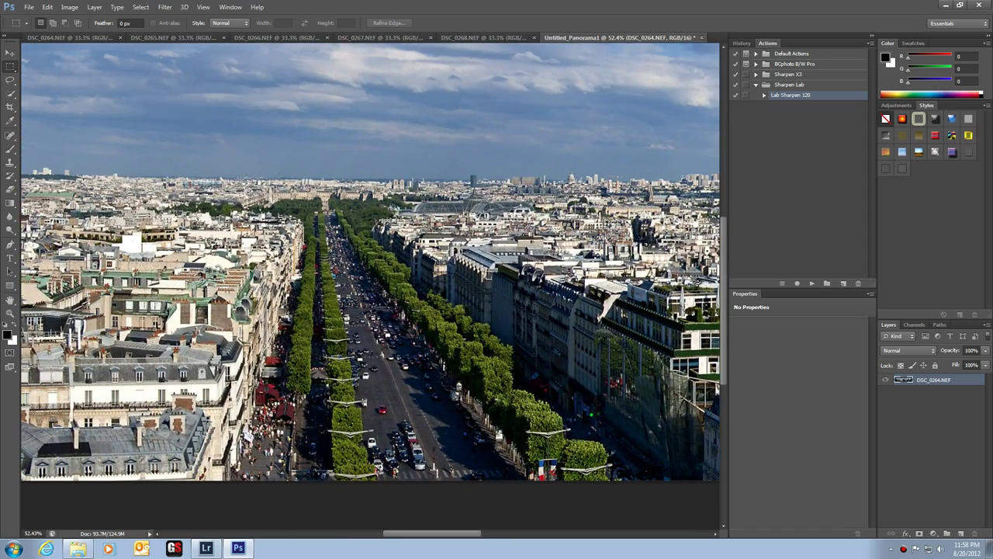
{"action": "scroll", "coordinate": [250, 230], "scroll_direction": "down", "scroll_amount": 2}
Save a JPEG copy named 'Paris Panorama2E' in the Pana folder.
{"action": "left_click", "coordinate": [28, 7]}
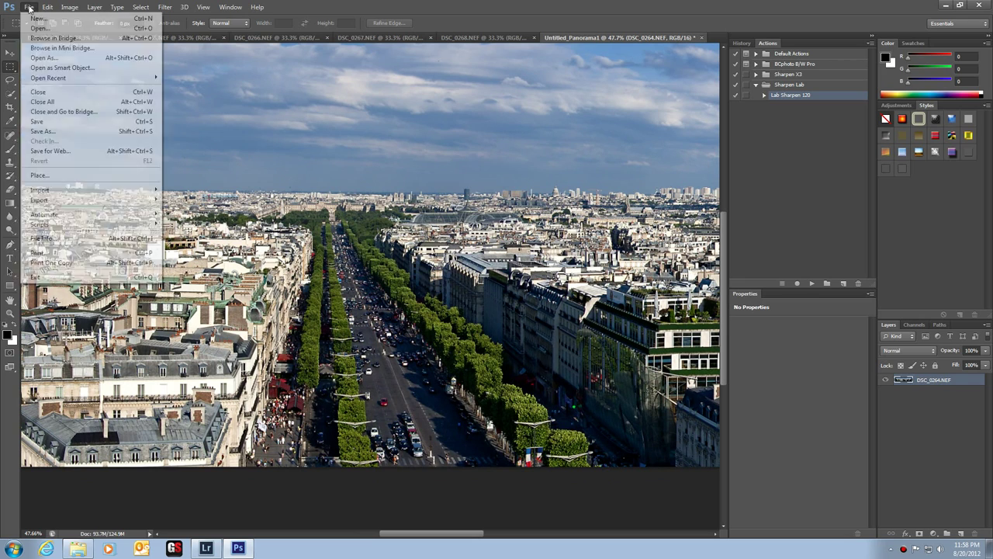
{"action": "left_click", "coordinate": [55, 133]}
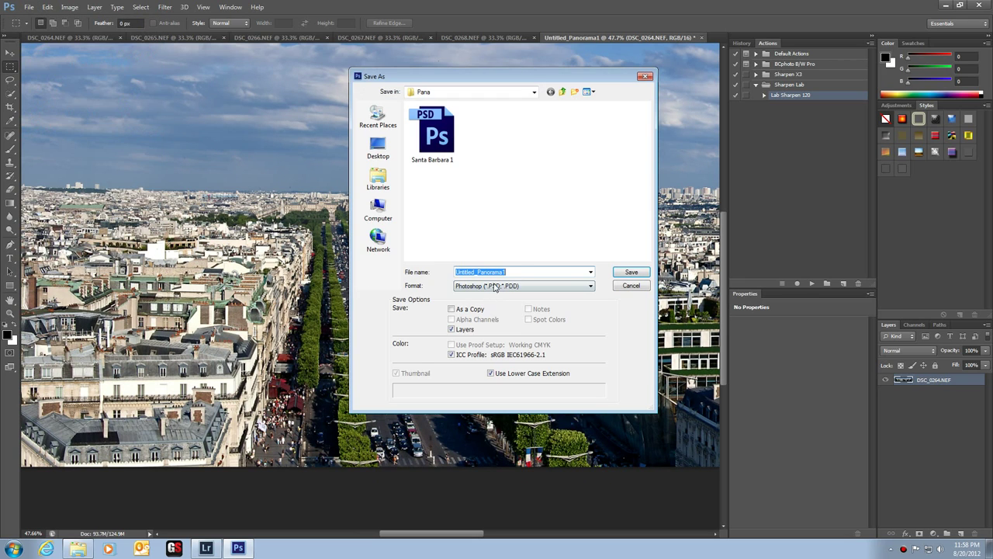
{"action": "left_click", "coordinate": [500, 287]}
{"action": "left_click", "coordinate": [489, 334]}
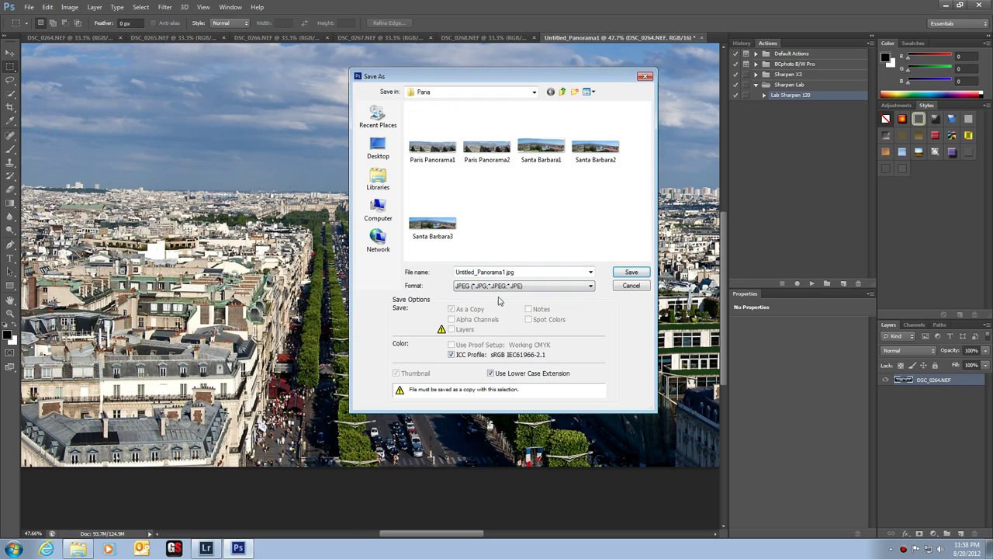
{"action": "key", "text": "shift+Tab"}
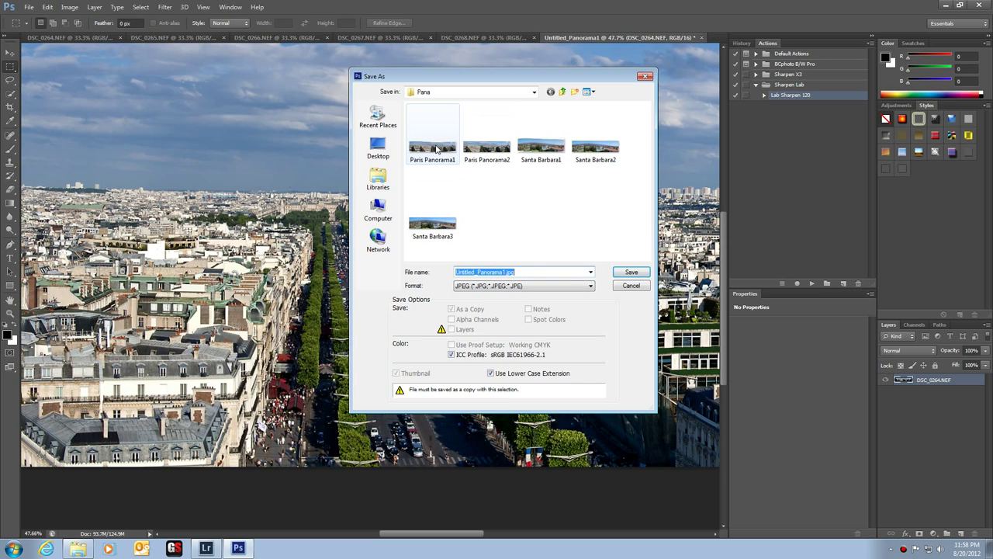
{"action": "left_click", "coordinate": [436, 150]}
{"action": "left_click", "coordinate": [502, 272]}
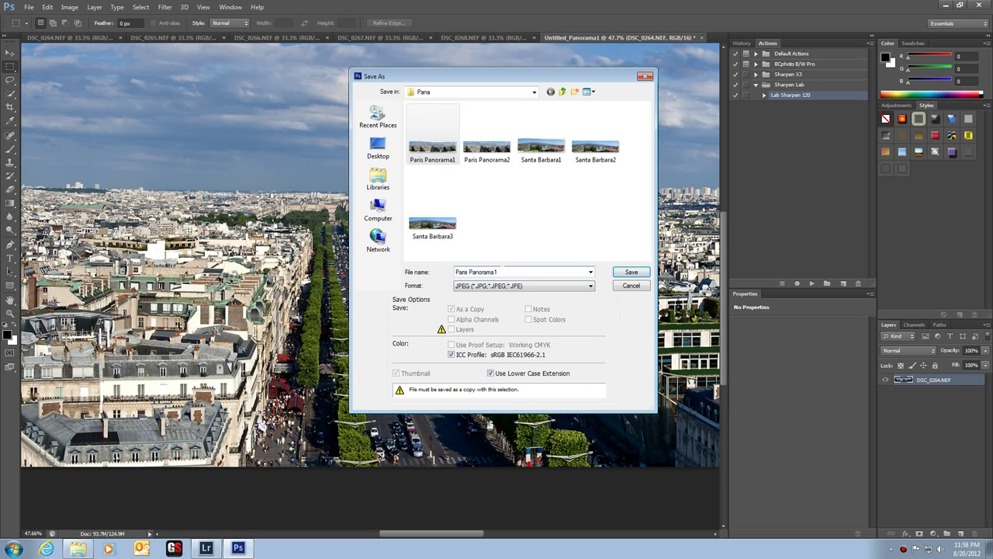
{"action": "key", "text": "End"}
{"action": "key", "text": "BackSpace"}
{"action": "type", "text": "2"}
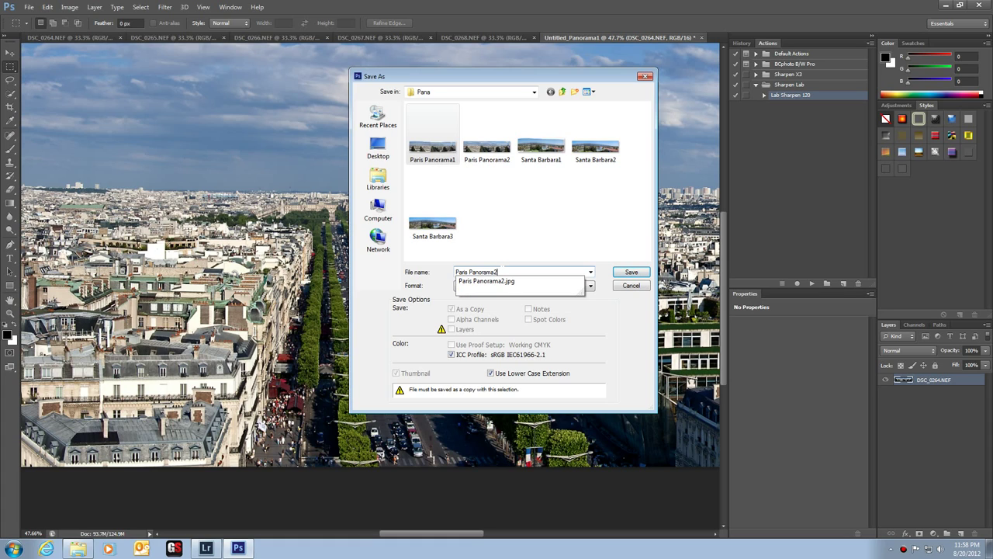
{"action": "type", "text": "E"}
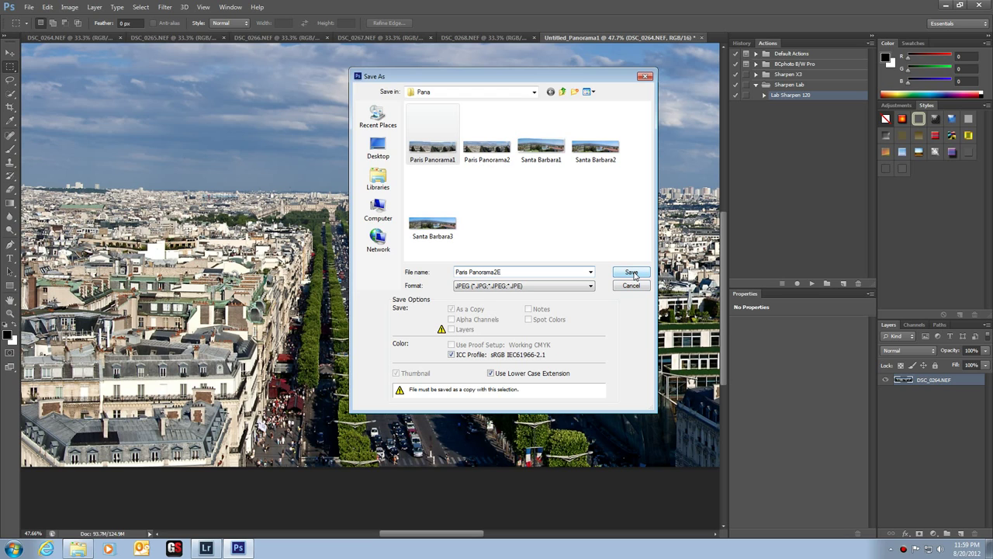
{"action": "left_click", "coordinate": [633, 273]}
{"action": "left_click", "coordinate": [562, 147]}
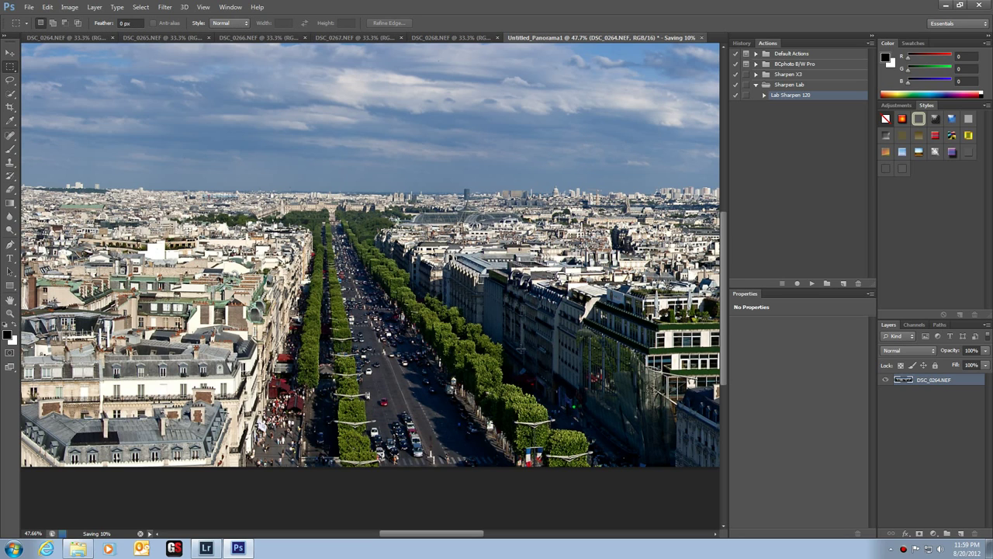
In Lightroom, synchronize the Pana folder and display its 27 photos.
{"action": "left_click", "coordinate": [205, 548]}
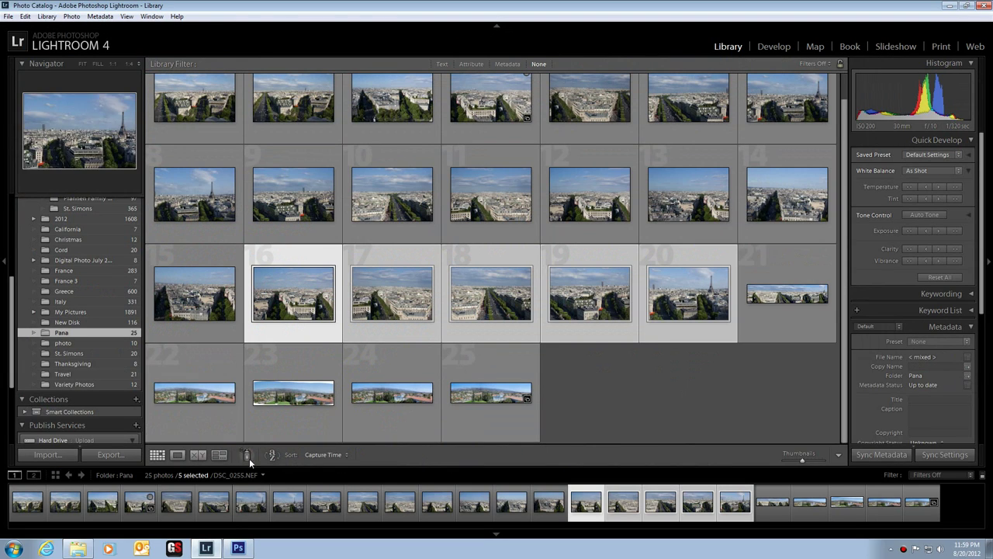
{"action": "right_click", "coordinate": [60, 333]}
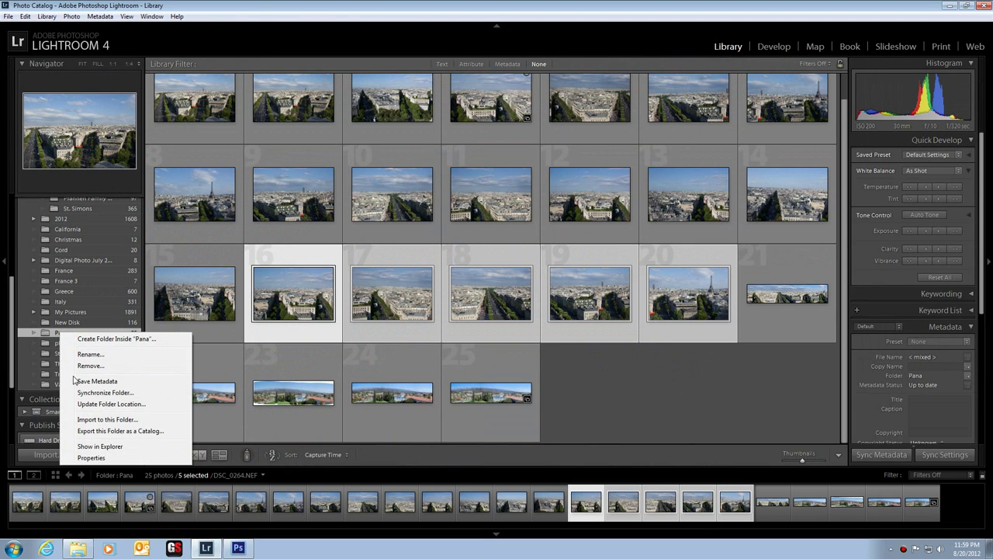
{"action": "left_click", "coordinate": [92, 393]}
{"action": "left_click", "coordinate": [532, 320]}
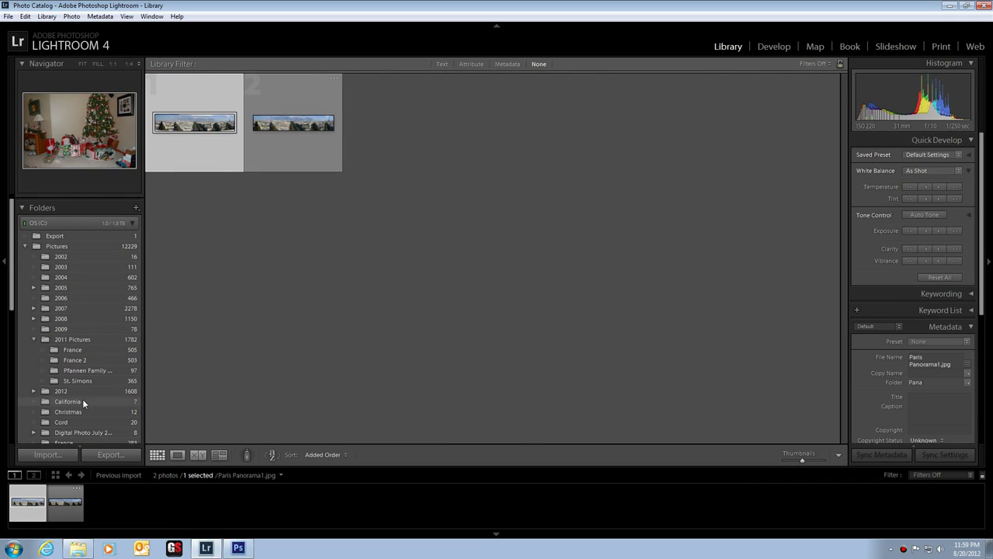
{"action": "scroll", "coordinate": [83, 392], "scroll_direction": "down", "scroll_amount": 5}
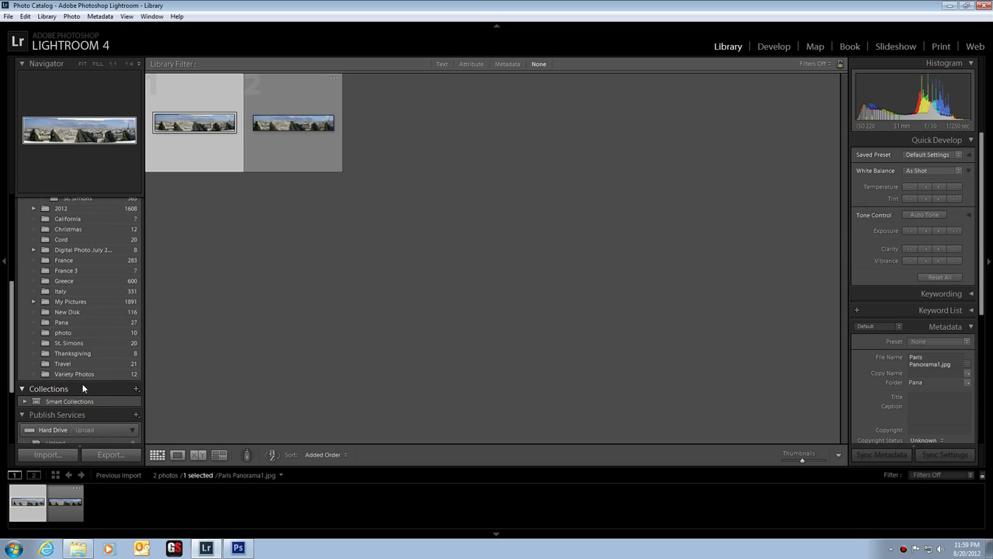
{"action": "left_click", "coordinate": [68, 322]}
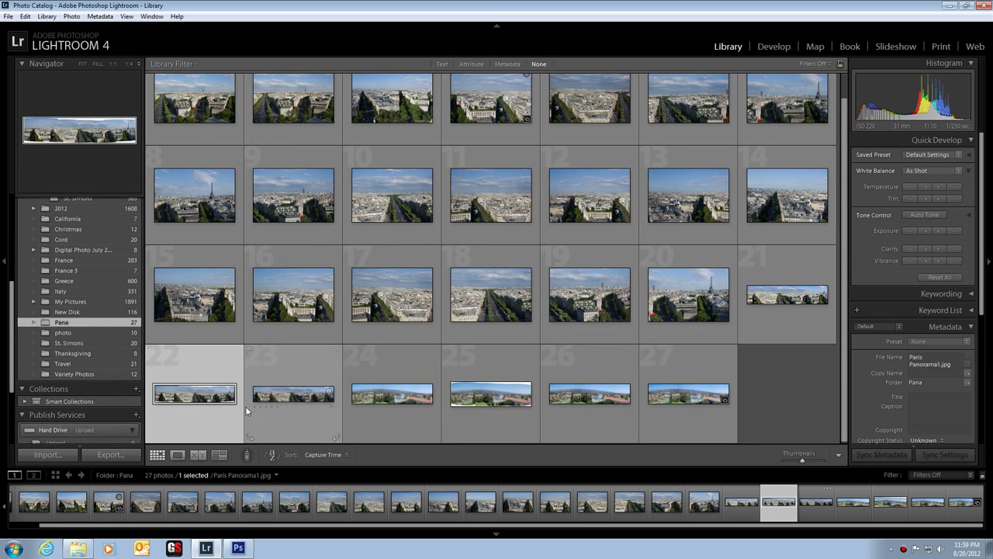
Open Paris Panorama1.jpg in Loupe view and compare it with Paris Panorama2E.
{"action": "double_click", "coordinate": [207, 393]}
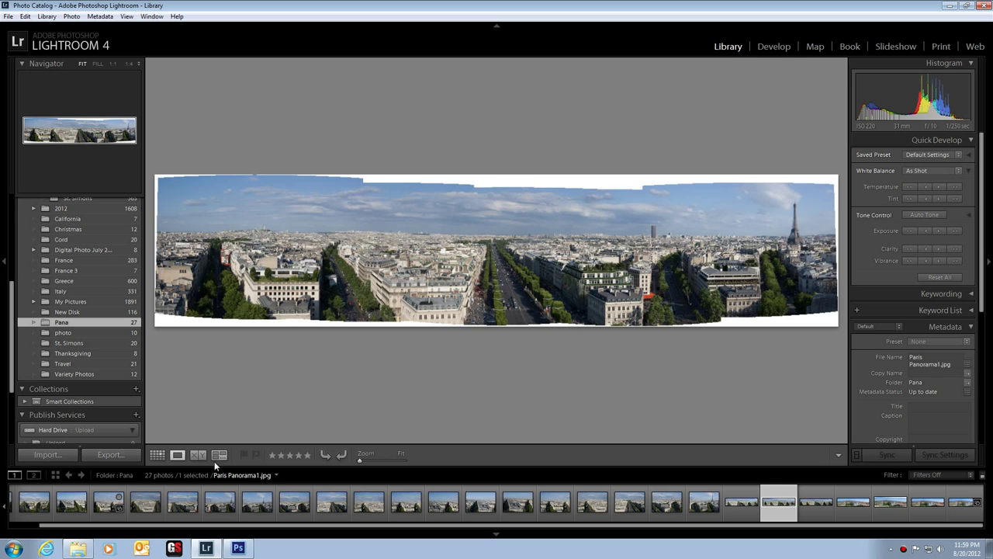
{"action": "key", "text": "Right"}
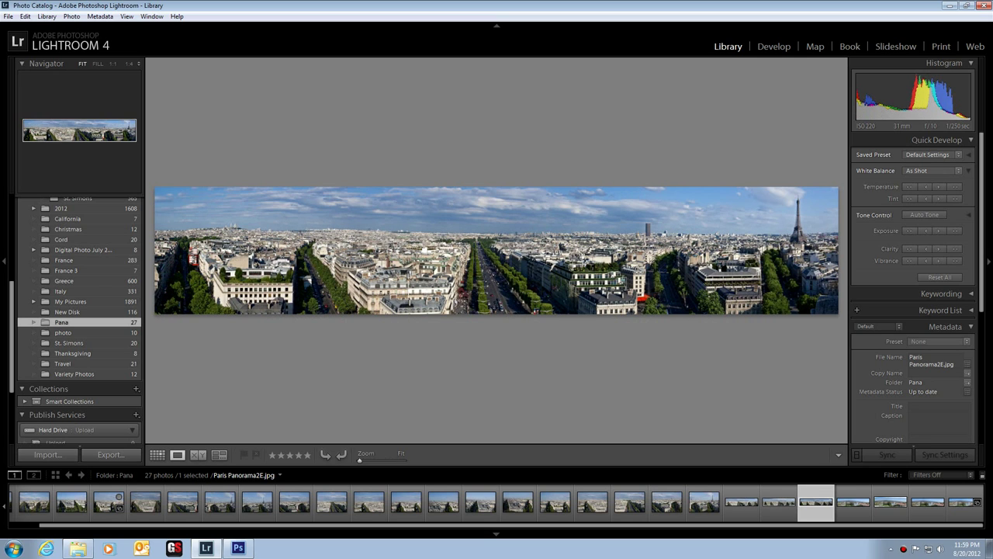
{"action": "key", "text": "Left"}
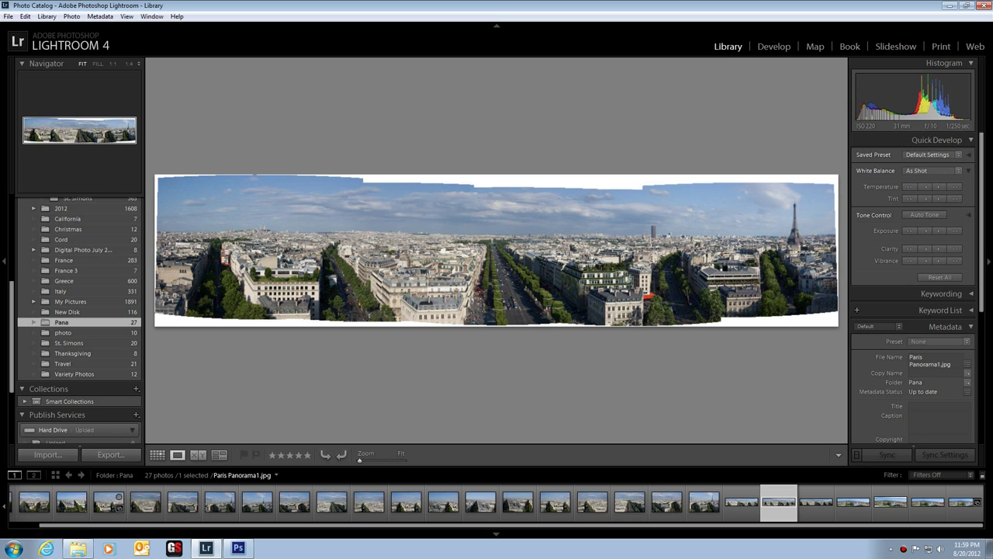
{"action": "key", "text": "Right"}
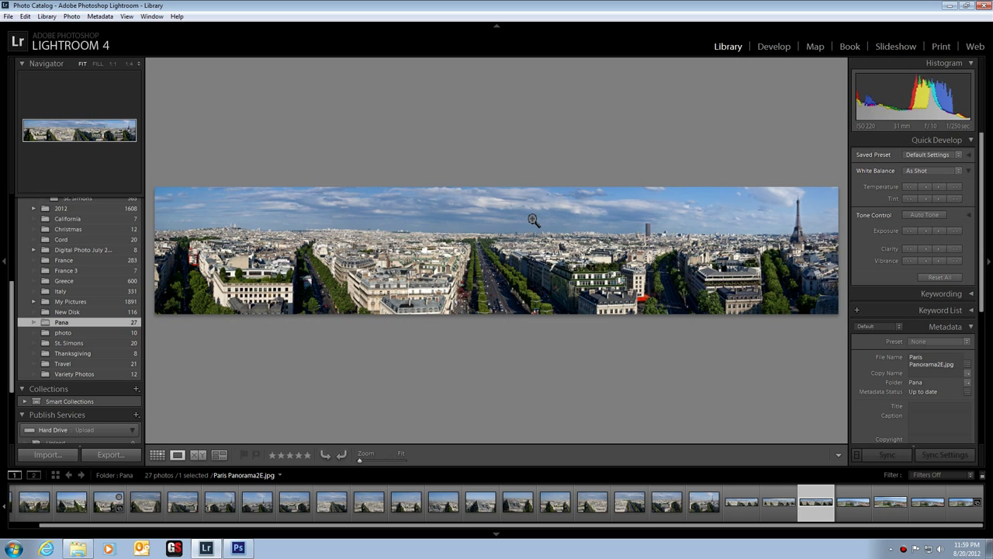
{"action": "key", "text": "Left"}
{"action": "key", "text": "Left"}
{"action": "key", "text": "Left"}
{"action": "key", "text": "Left"}
{"action": "key", "text": "Left"}
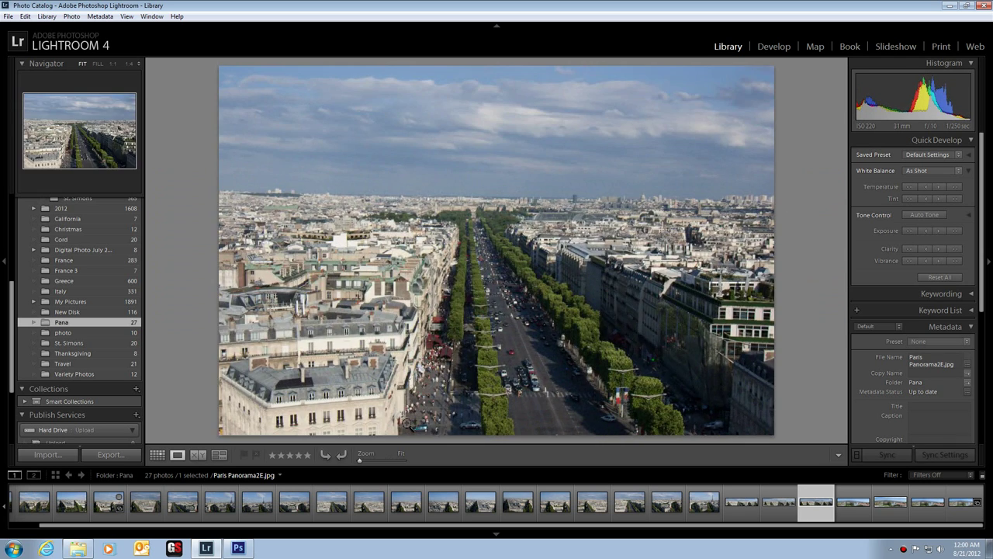
Zoom into Paris Panorama2.jpg, then show Paris Panorama1.jpg large again.
{"action": "left_click", "coordinate": [753, 504]}
{"action": "left_click", "coordinate": [427, 306]}
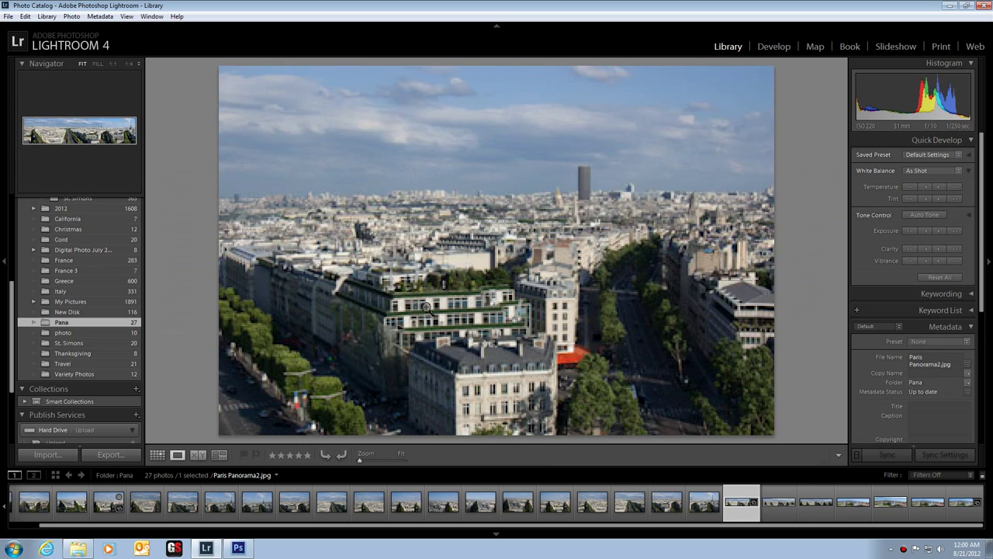
{"action": "key", "text": "Left"}
{"action": "left_click", "coordinate": [812, 501]}
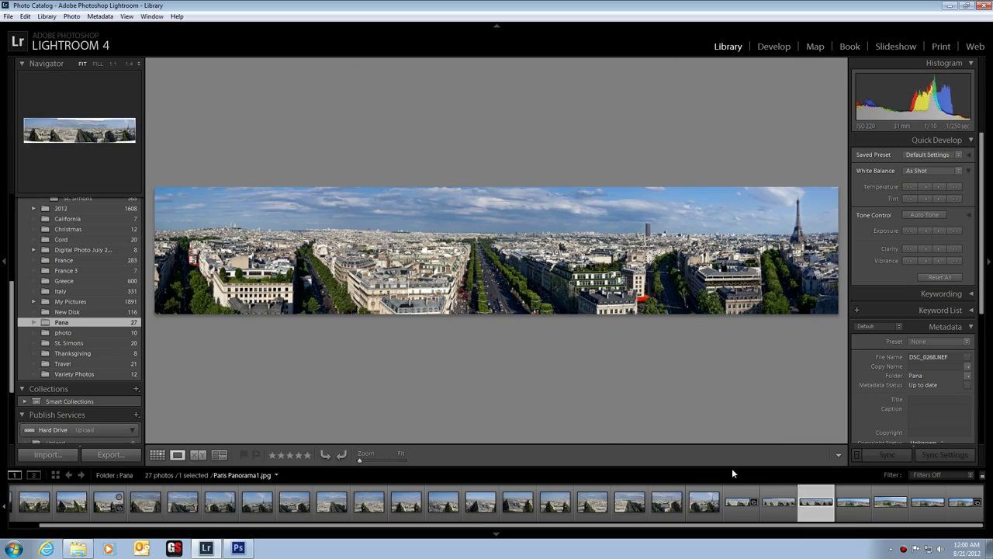
Zoom Paris Panorama2E.jpg to 1:1 and pan across the skyline to the Montparnasse tower and Invalides dome.
{"action": "left_click_drag", "start_coordinate": [358, 464], "coordinate": [384, 462]}
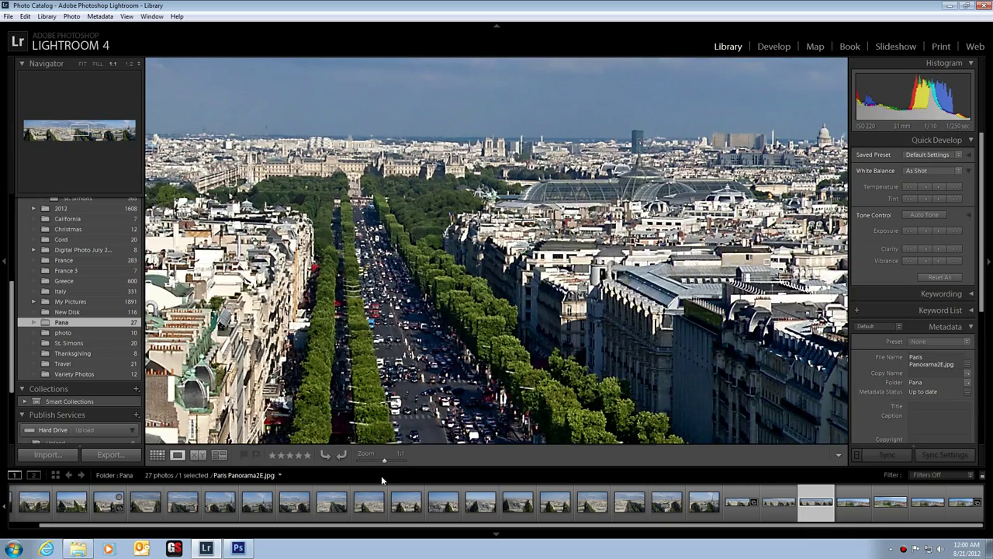
{"action": "left_click_drag", "start_coordinate": [552, 339], "coordinate": [392, 315]}
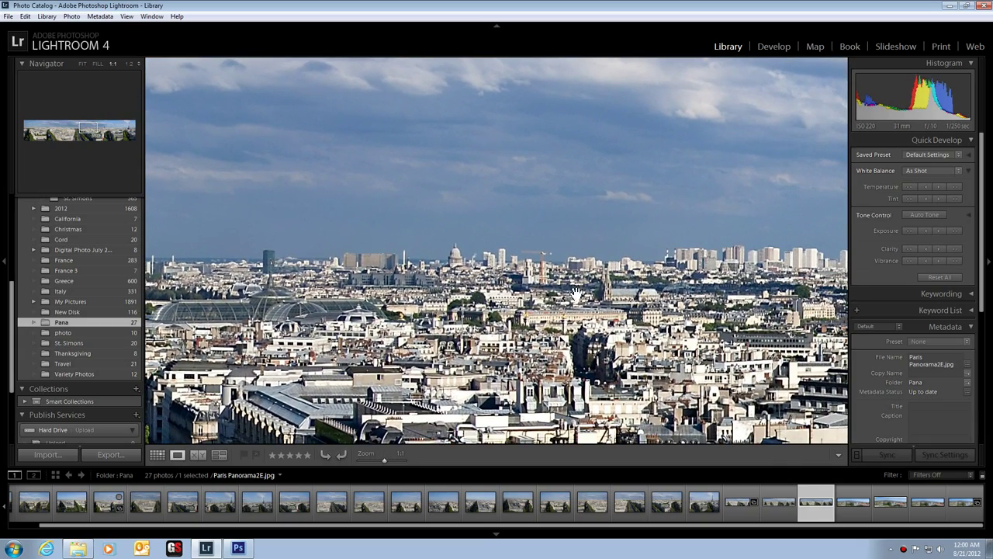
{"action": "left_click_drag", "start_coordinate": [627, 335], "coordinate": [497, 372]}
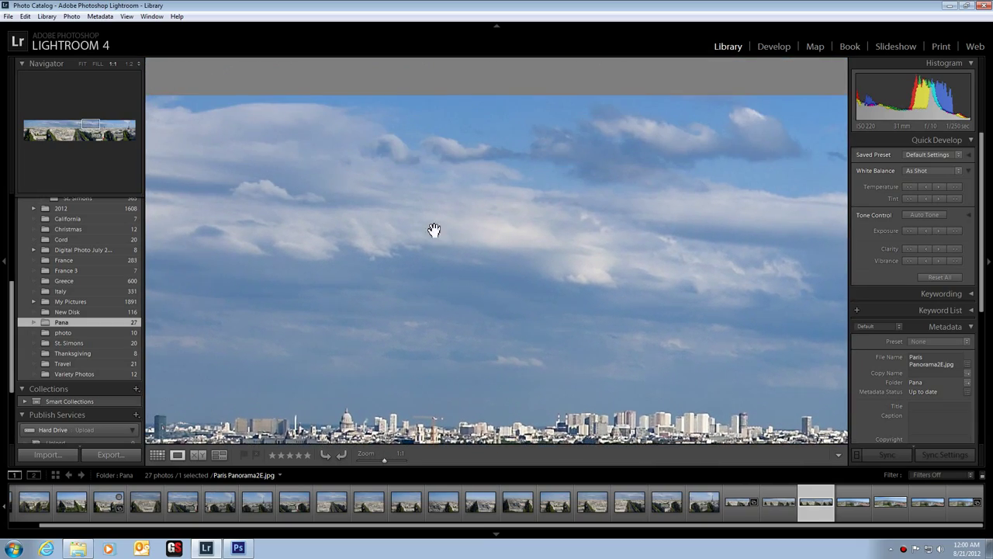
{"action": "left_click_drag", "start_coordinate": [435, 230], "coordinate": [459, 257]}
{"action": "left_click_drag", "start_coordinate": [466, 298], "coordinate": [306, 192]}
{"action": "left_click_drag", "start_coordinate": [616, 269], "coordinate": [312, 235]}
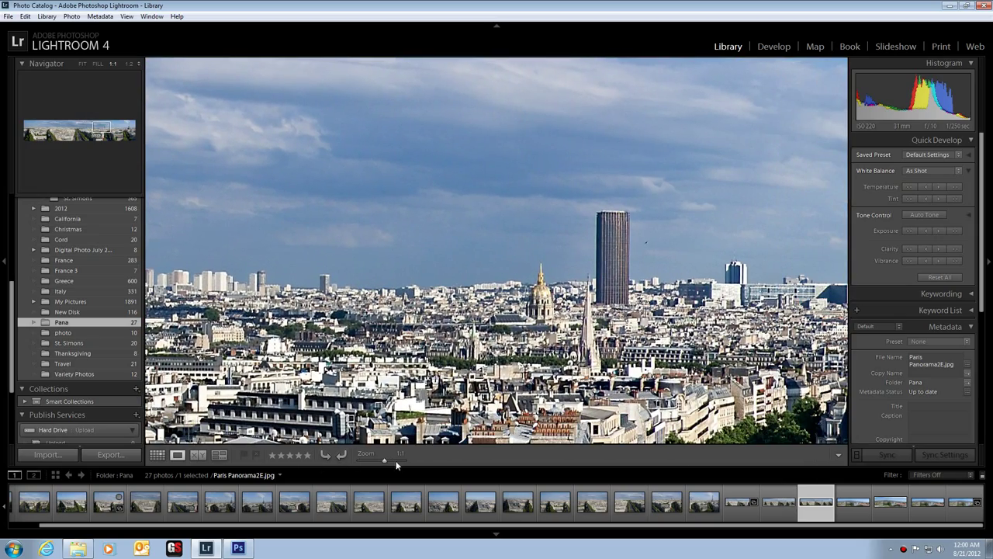
Fit the whole panorama, then zoom to 1:3 and pan from the left end to the Eiffel Tower.
{"action": "left_click_drag", "start_coordinate": [384, 462], "coordinate": [369, 460]}
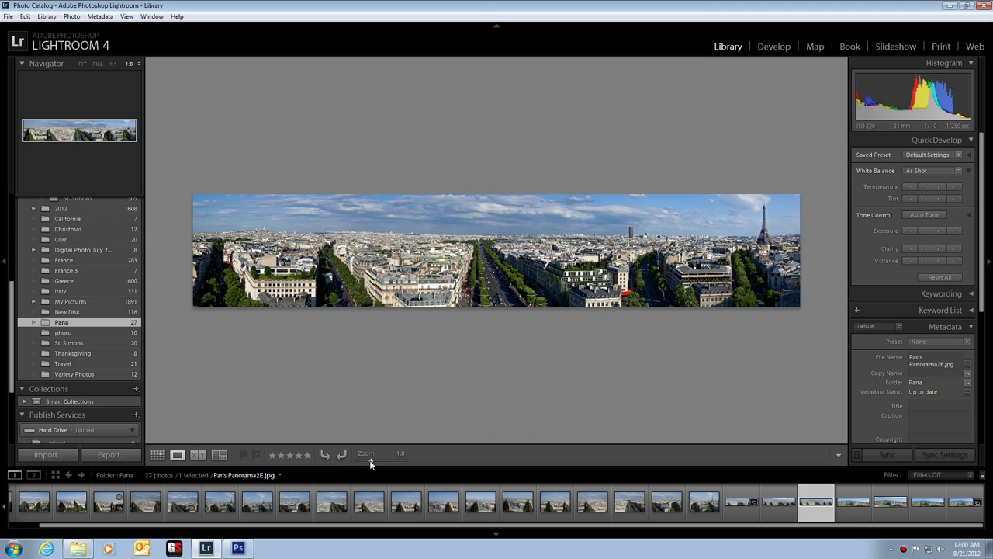
{"action": "left_click_drag", "start_coordinate": [370, 463], "coordinate": [380, 460]}
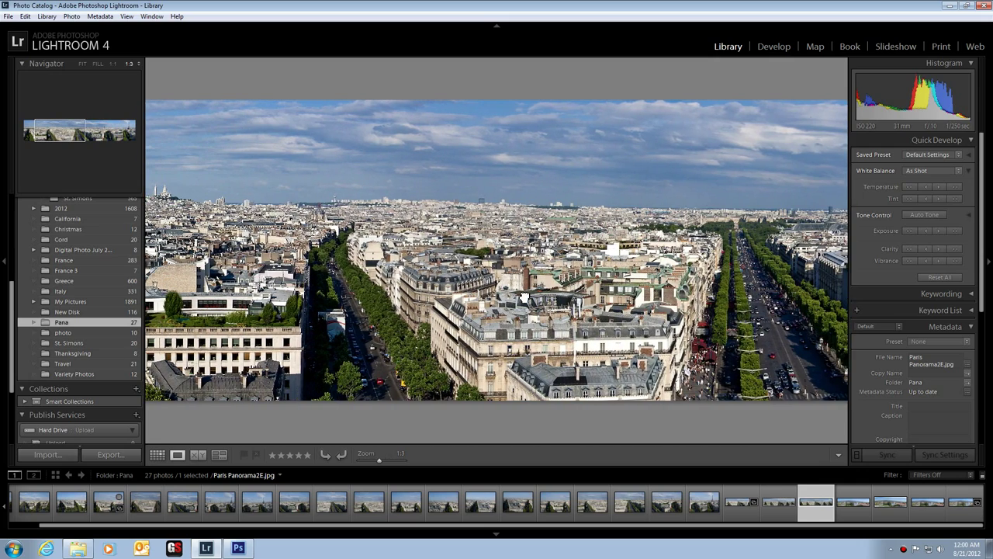
{"action": "left_click_drag", "start_coordinate": [163, 192], "coordinate": [440, 195]}
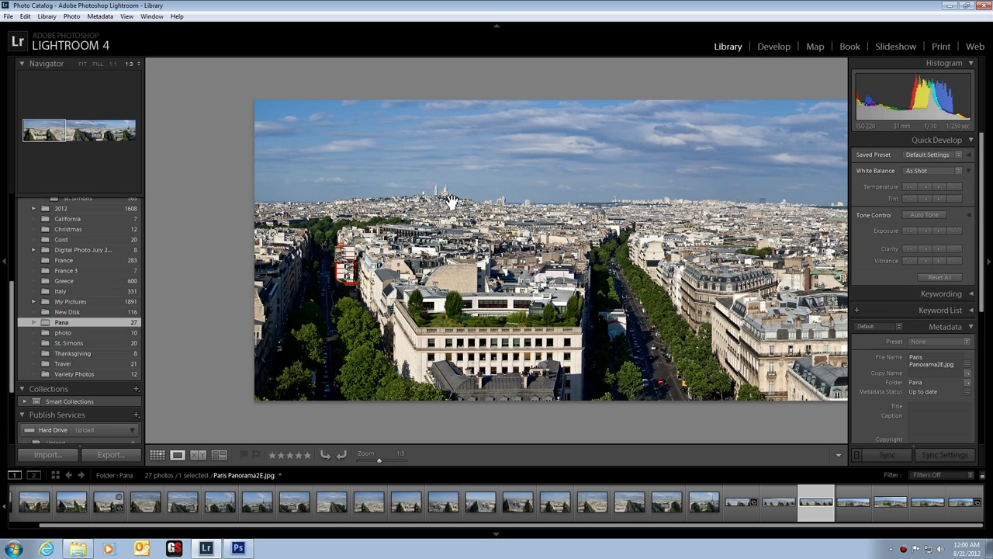
{"action": "left_click_drag", "start_coordinate": [513, 238], "coordinate": [353, 238]}
{"action": "left_click_drag", "start_coordinate": [544, 241], "coordinate": [333, 242]}
{"action": "left_click_drag", "start_coordinate": [650, 242], "coordinate": [587, 242]}
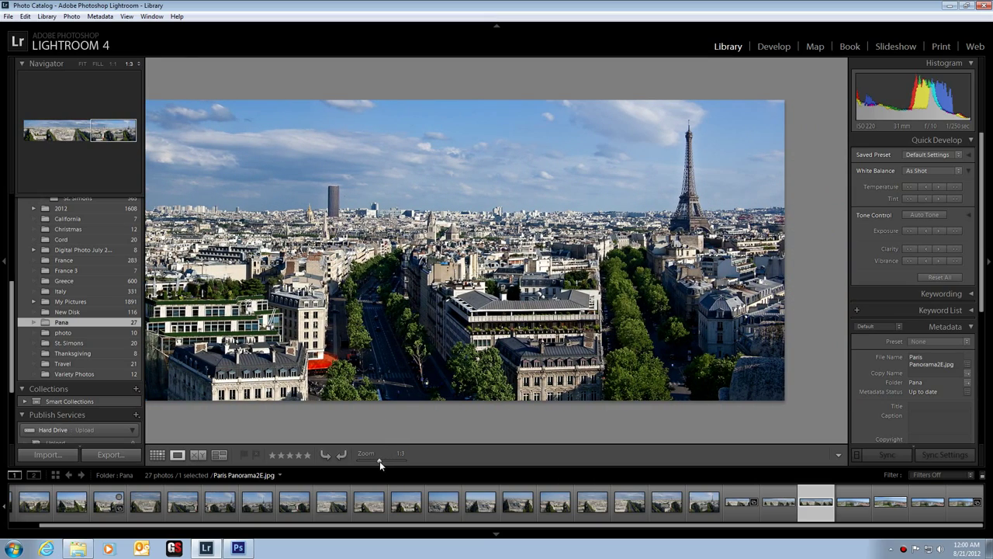
Set magnification to 1:4 and pan back across the middle to the panorama's left end.
{"action": "left_click_drag", "start_coordinate": [380, 461], "coordinate": [375, 464]}
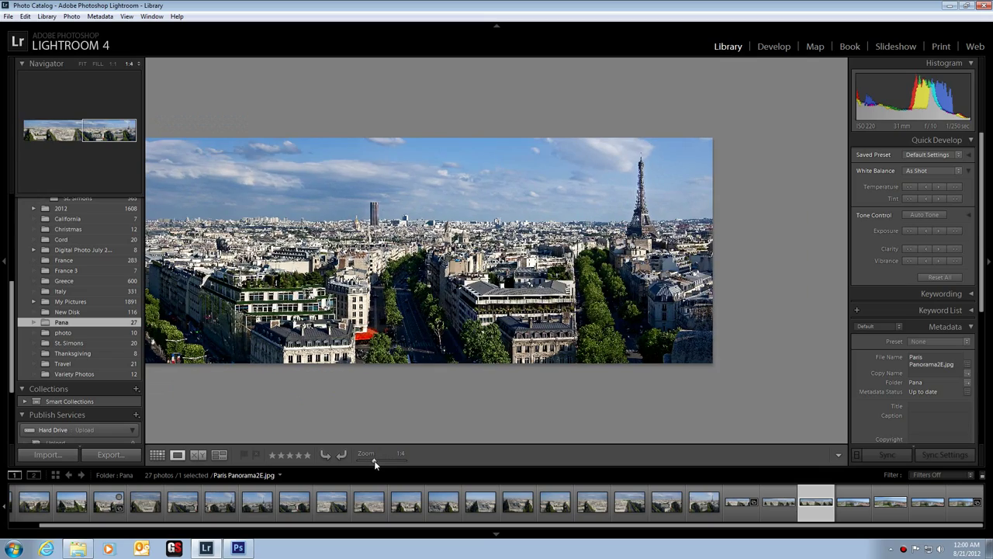
{"action": "left_click_drag", "start_coordinate": [223, 301], "coordinate": [656, 313]}
{"action": "left_click_drag", "start_coordinate": [435, 310], "coordinate": [652, 312]}
{"action": "left_click_drag", "start_coordinate": [466, 312], "coordinate": [430, 311]}
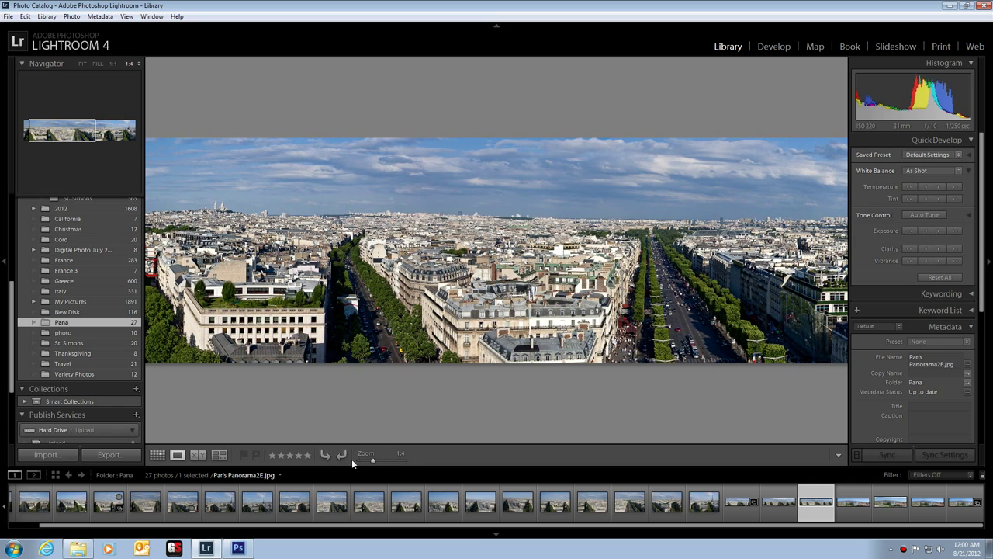
Switch to Grid view to show the Pana folder's 27 thumbnails.
{"action": "left_click", "coordinate": [159, 456]}
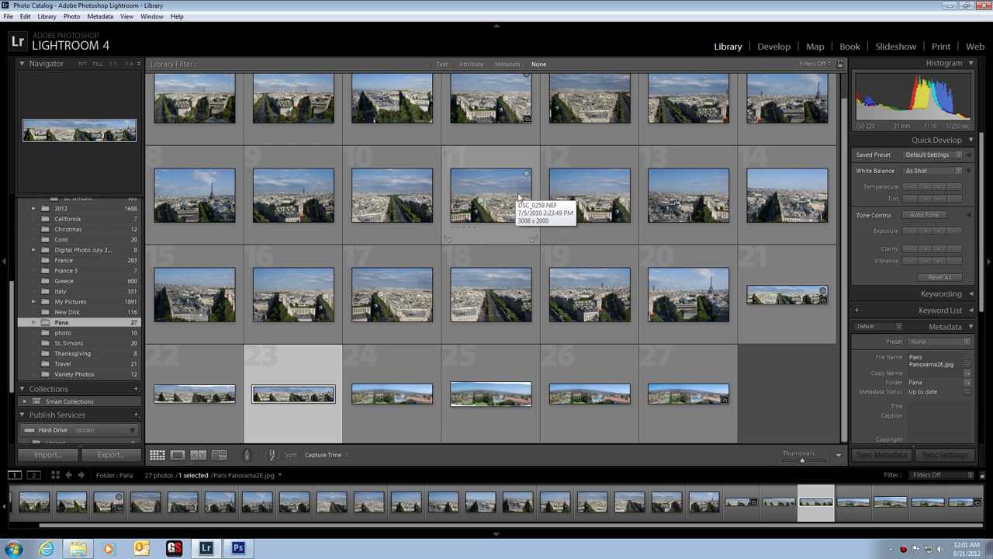
{"action": "left_click_drag", "start_coordinate": [518, 196], "coordinate": [518, 191]}
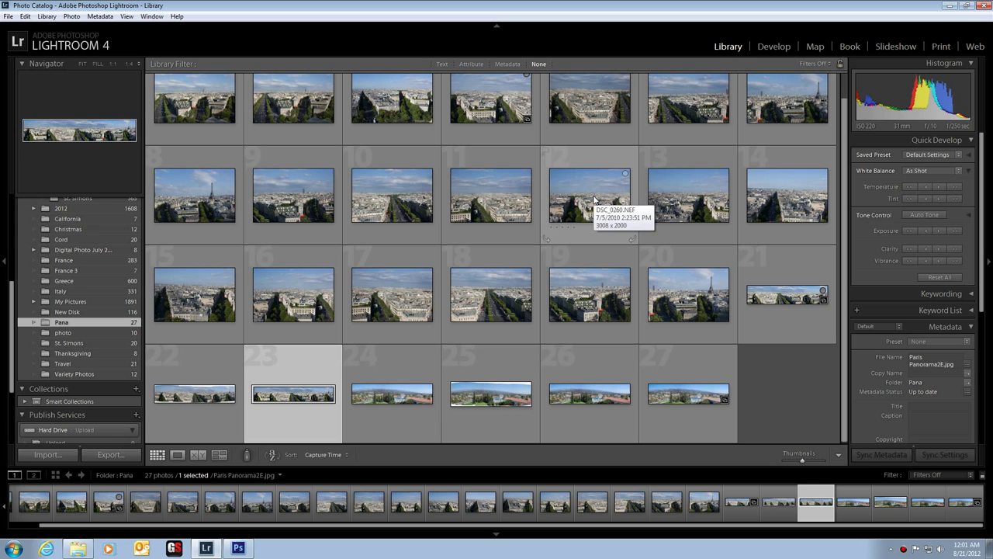
Open thumbnail 23, Paris Panorama2E.jpg, enlarged and pan between the Eiffel Tower and the left end.
{"action": "double_click", "coordinate": [293, 400]}
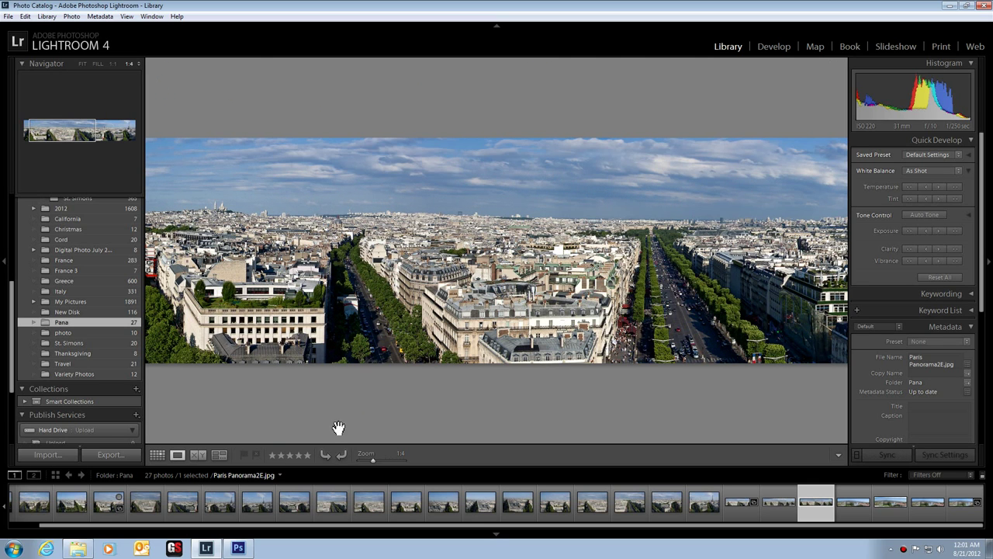
{"action": "left_click_drag", "start_coordinate": [545, 316], "coordinate": [479, 319]}
{"action": "left_click_drag", "start_coordinate": [585, 318], "coordinate": [678, 311]}
{"action": "left_click_drag", "start_coordinate": [432, 306], "coordinate": [590, 309]}
{"action": "mouse_move", "coordinate": [334, 309]}
{"action": "left_mouse_down"}
{"action": "mouse_move", "coordinate": [488, 308]}
{"action": "mouse_move", "coordinate": [334, 309]}
{"action": "left_mouse_up"}
{"action": "left_click_drag", "start_coordinate": [572, 289], "coordinate": [419, 289]}
{"action": "left_click_drag", "start_coordinate": [621, 288], "coordinate": [406, 289]}
{"action": "left_click_drag", "start_coordinate": [689, 292], "coordinate": [532, 291]}
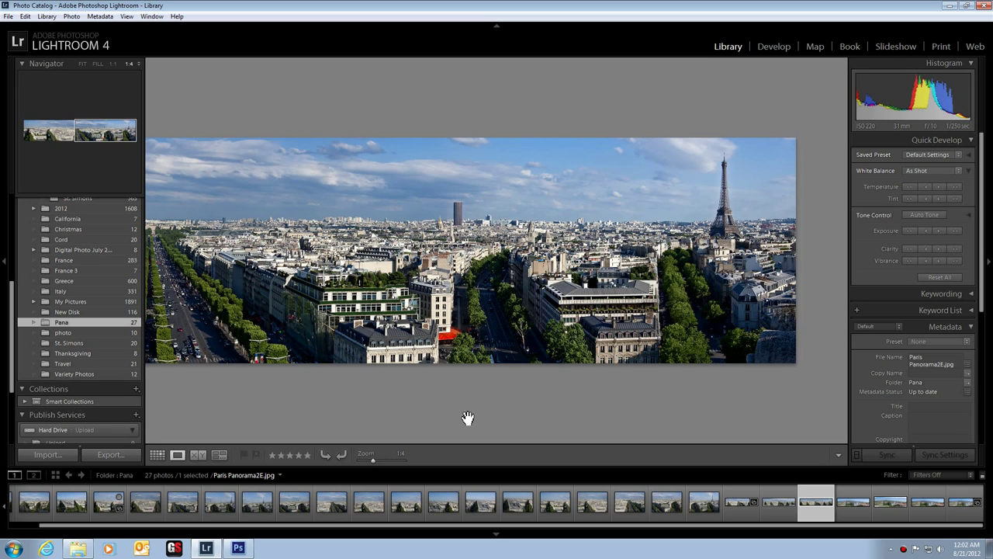
Pan the panorama again from the left end to the Eiffel Tower and back to the Champs-Élysées.
{"action": "left_click_drag", "start_coordinate": [265, 330], "coordinate": [616, 340]}
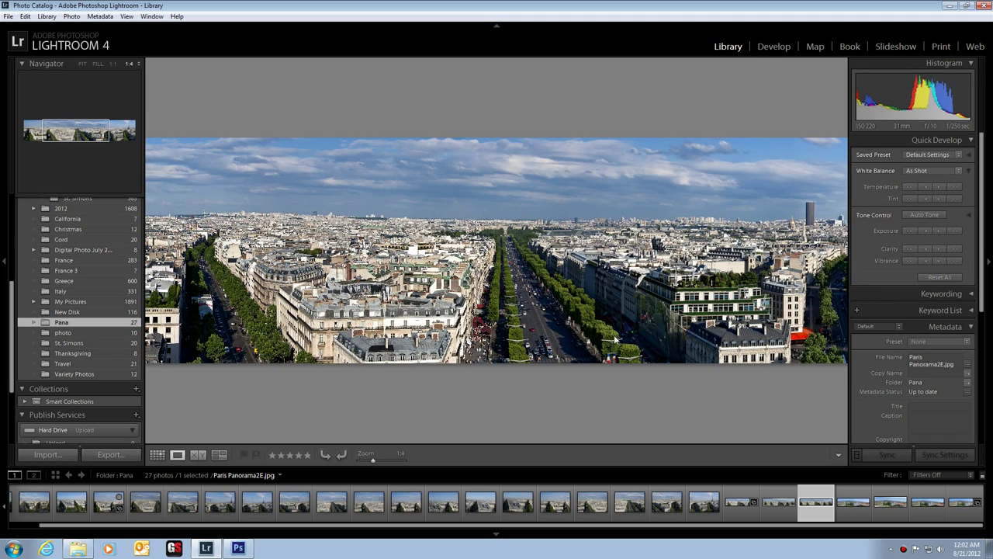
{"action": "left_click_drag", "start_coordinate": [415, 340], "coordinate": [443, 333]}
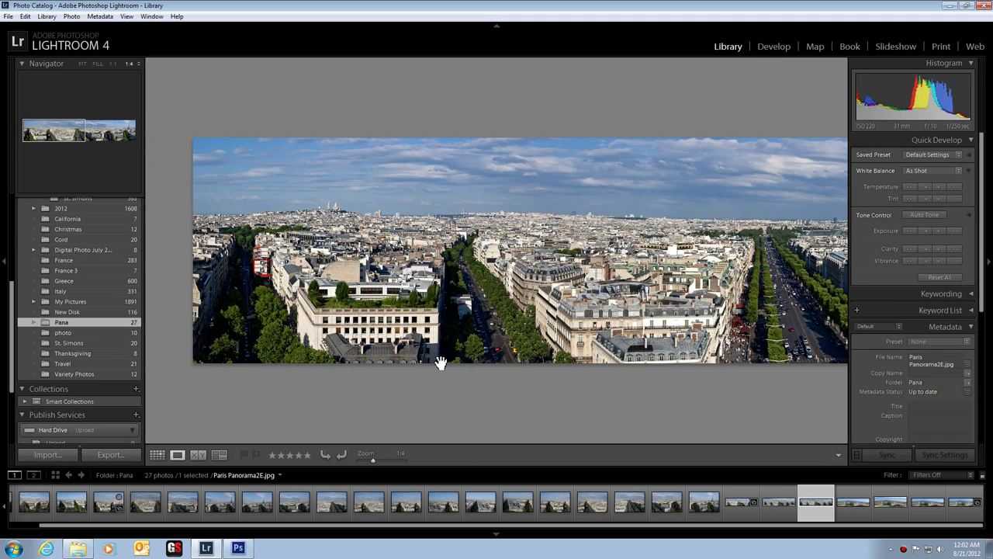
{"action": "left_click", "coordinate": [669, 335]}
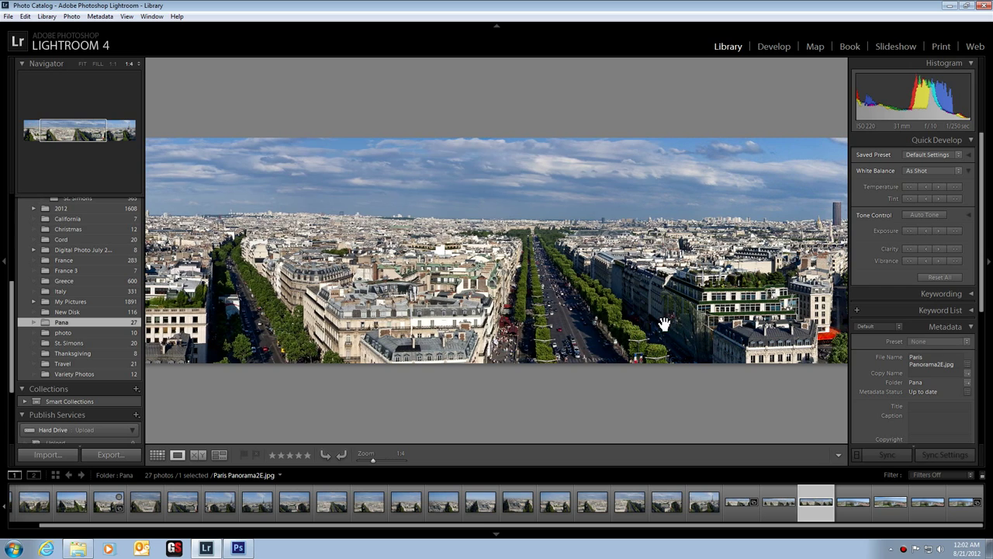
{"action": "left_click_drag", "start_coordinate": [665, 325], "coordinate": [426, 317]}
{"action": "mouse_move", "coordinate": [626, 317]}
{"action": "left_mouse_down"}
{"action": "mouse_move", "coordinate": [514, 318]}
{"action": "mouse_move", "coordinate": [530, 316]}
{"action": "left_mouse_up"}
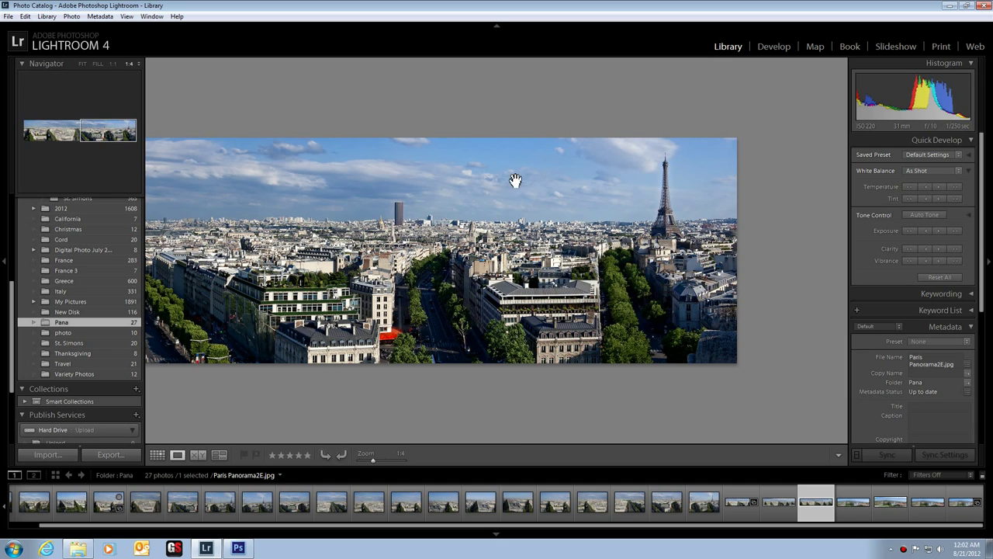
{"action": "left_click_drag", "start_coordinate": [324, 335], "coordinate": [697, 339]}
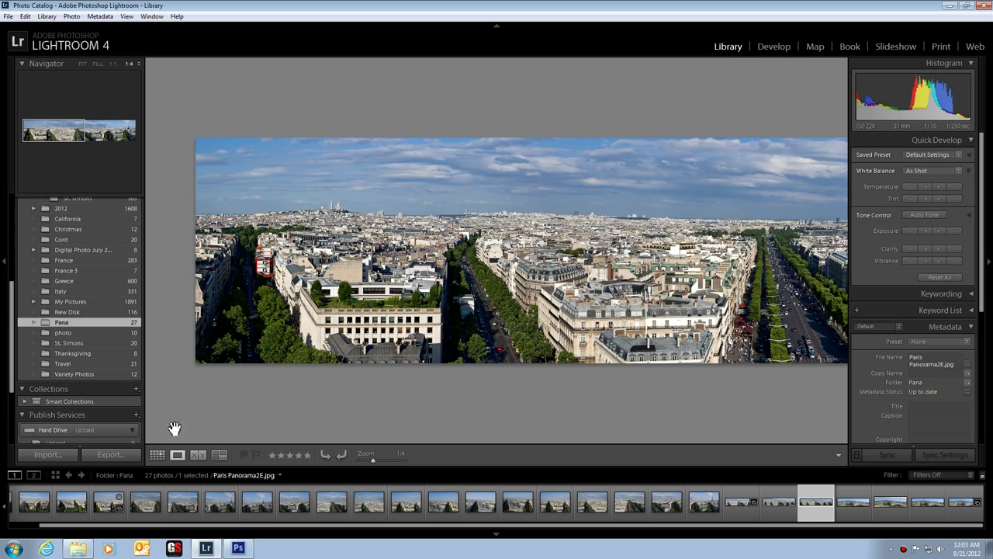
Return to the Pana grid and shrink the thumbnails to fit ten per row.
{"action": "left_click", "coordinate": [158, 459]}
{"action": "scroll", "coordinate": [342, 318], "scroll_direction": "up", "scroll_amount": 1}
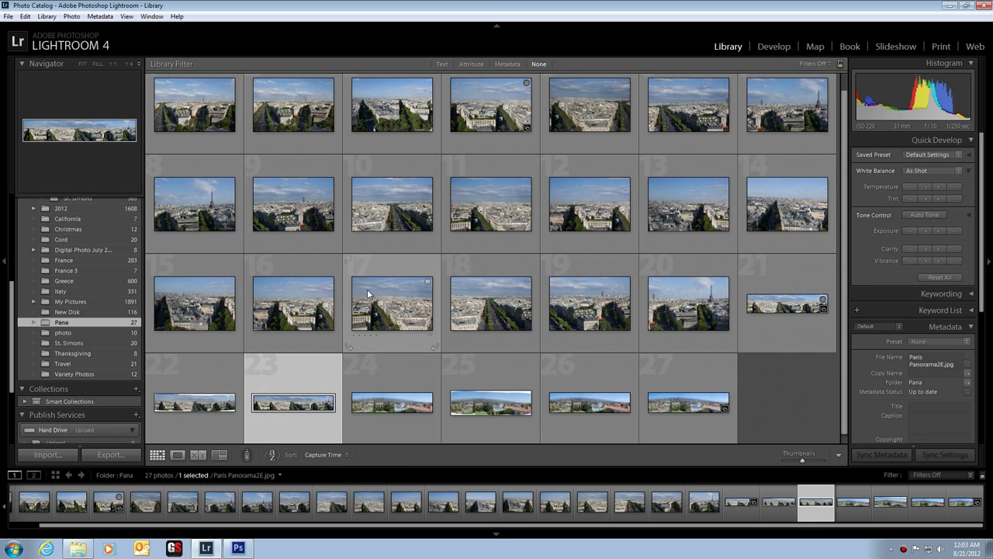
{"action": "left_click_drag", "start_coordinate": [802, 460], "coordinate": [794, 461]}
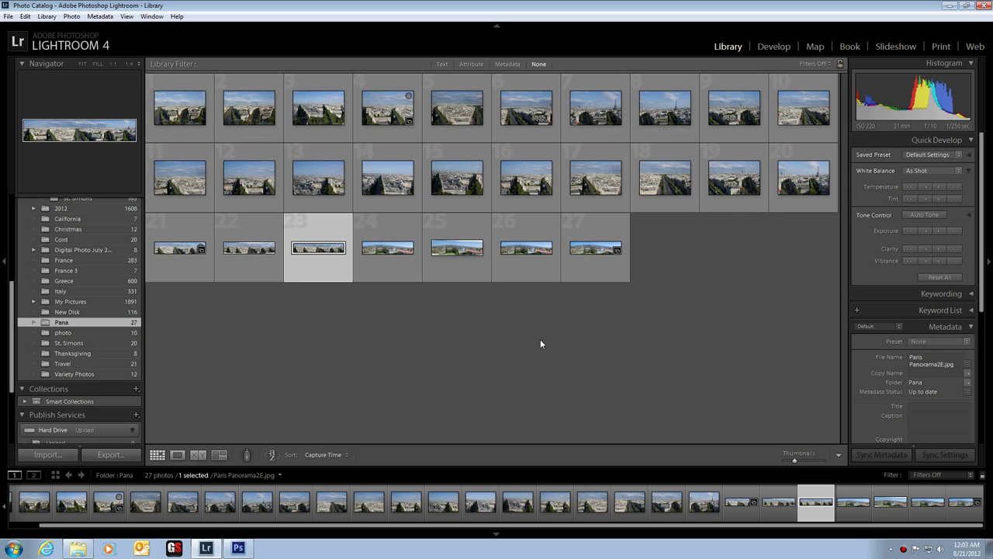
{"action": "double_click", "coordinate": [305, 251]}
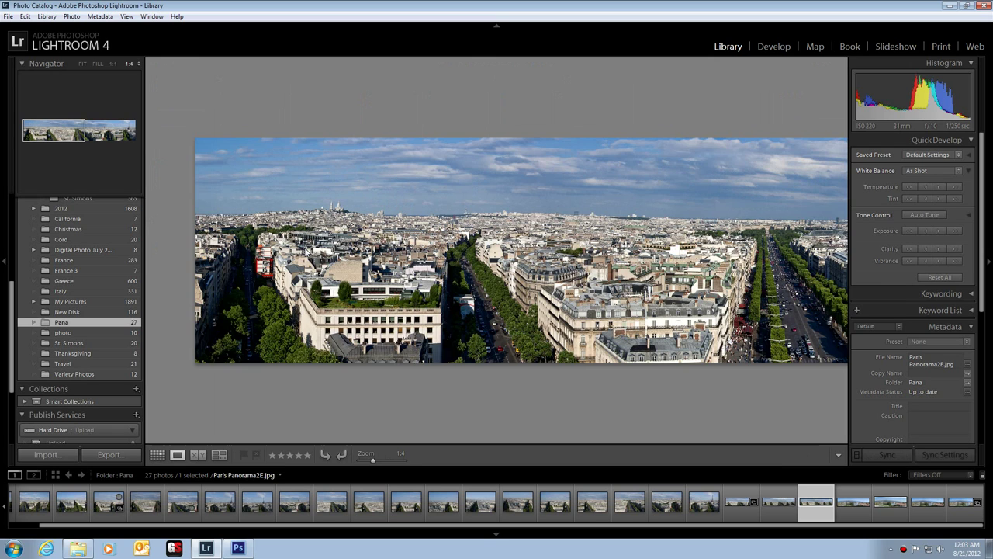
{"action": "left_click_drag", "start_coordinate": [477, 361], "coordinate": [156, 326]}
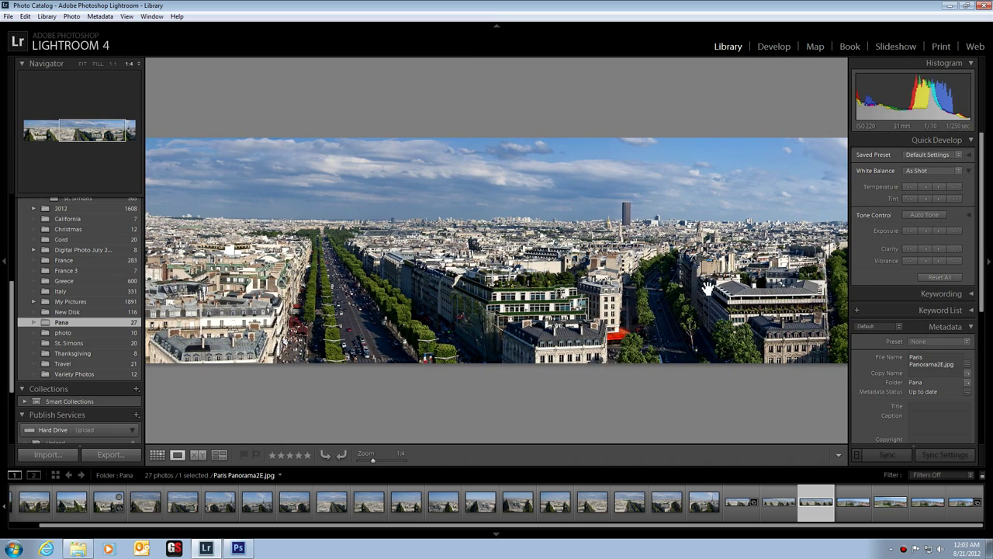
{"action": "left_click_drag", "start_coordinate": [709, 289], "coordinate": [644, 268]}
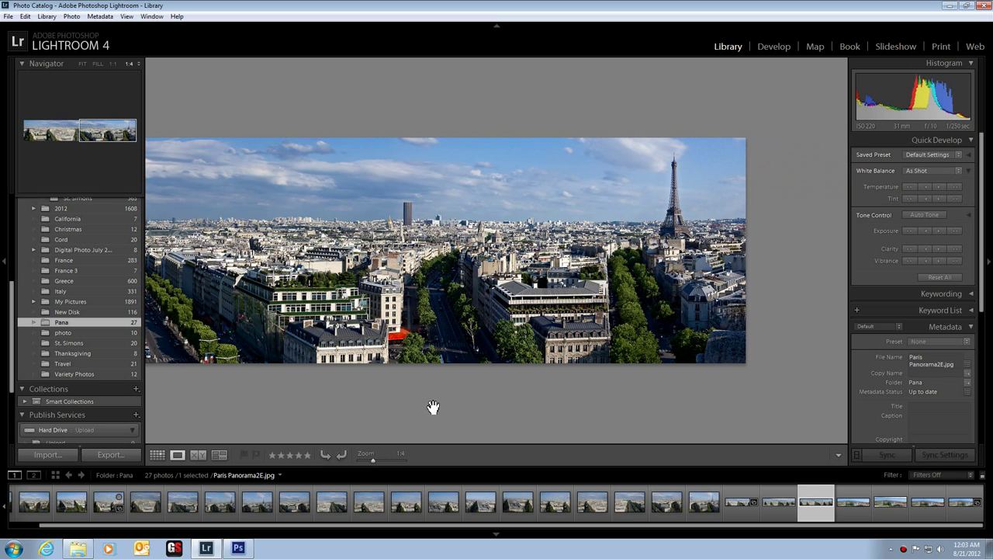
{"action": "left_click_drag", "start_coordinate": [285, 395], "coordinate": [551, 376]}
{"action": "left_click_drag", "start_coordinate": [285, 336], "coordinate": [464, 319]}
{"action": "left_click_drag", "start_coordinate": [326, 309], "coordinate": [471, 320]}
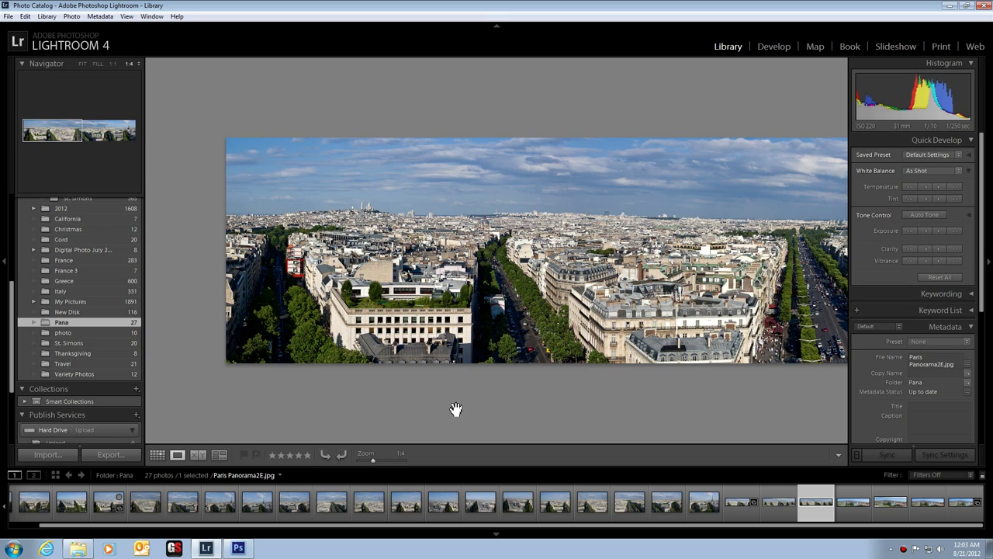